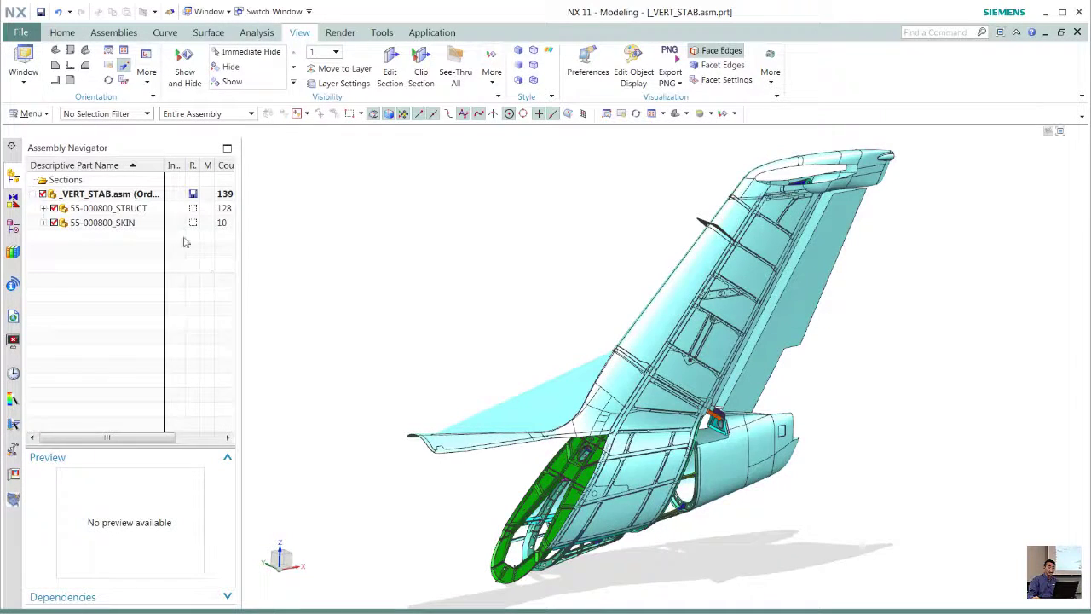
- Set the translucency of the 55-000800_SKIN subassembly to 86 so the internal structure can be seen through it
left_click(133, 225)
left_click(134, 210)
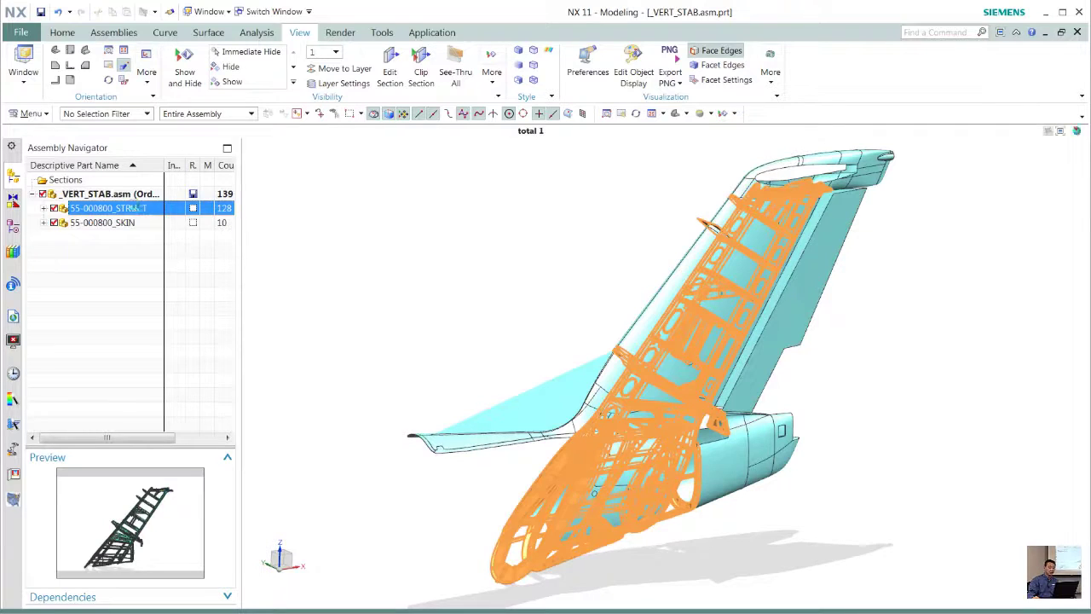
key("Escape")
key("ctrl+j")
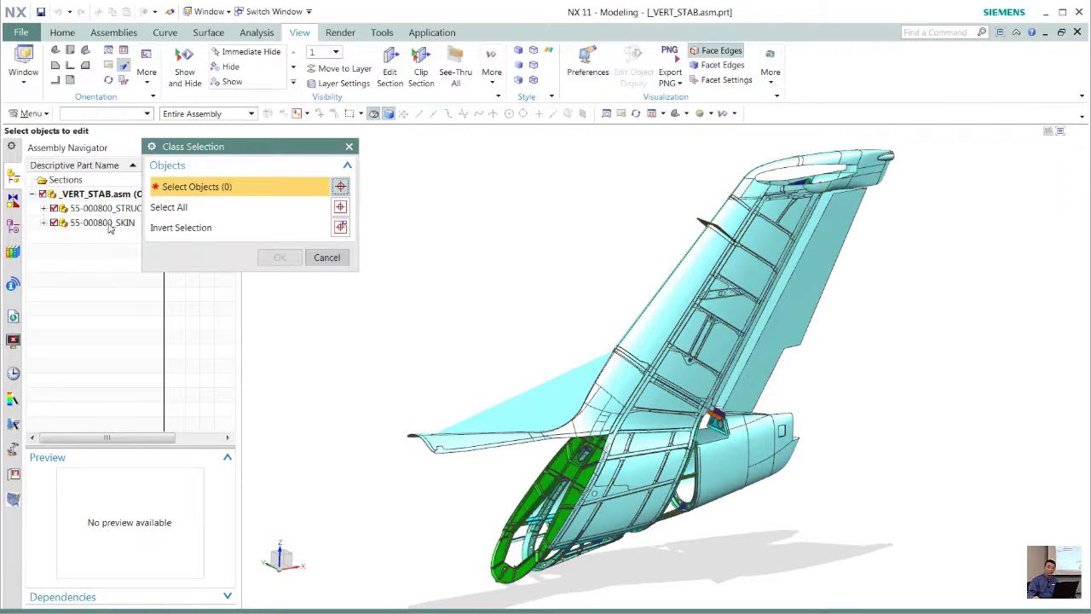
left_click(109, 225)
left_click(277, 259)
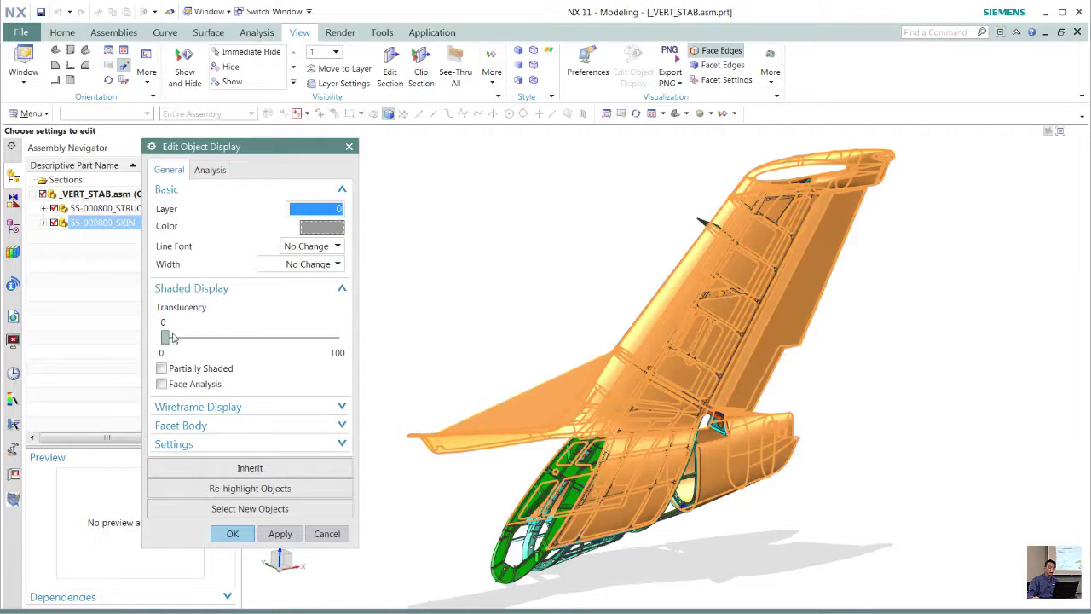
left_click_drag(165, 339, 312, 339)
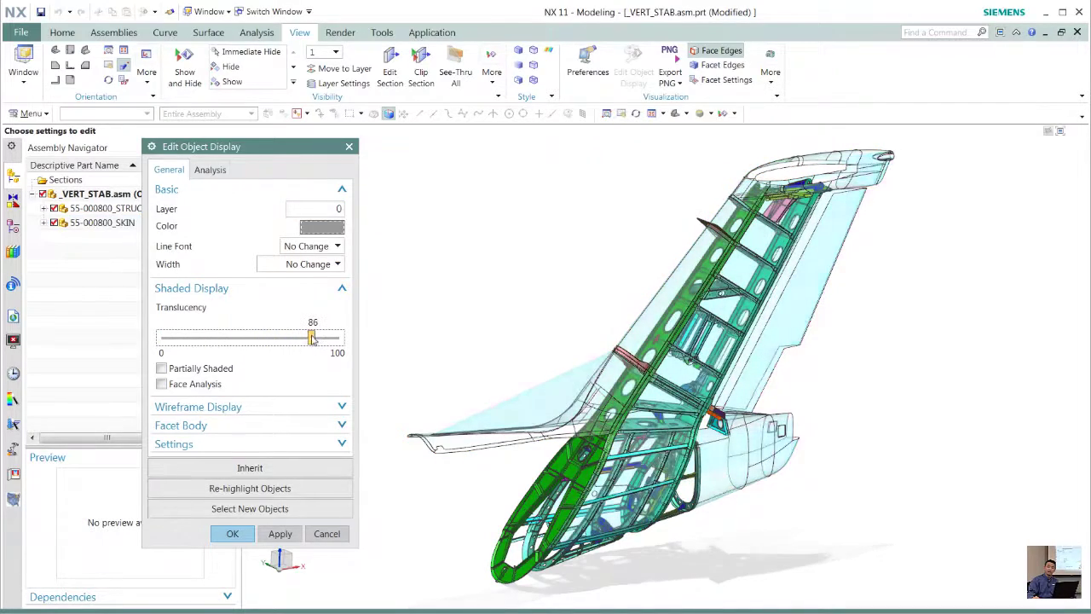
left_click(232, 534)
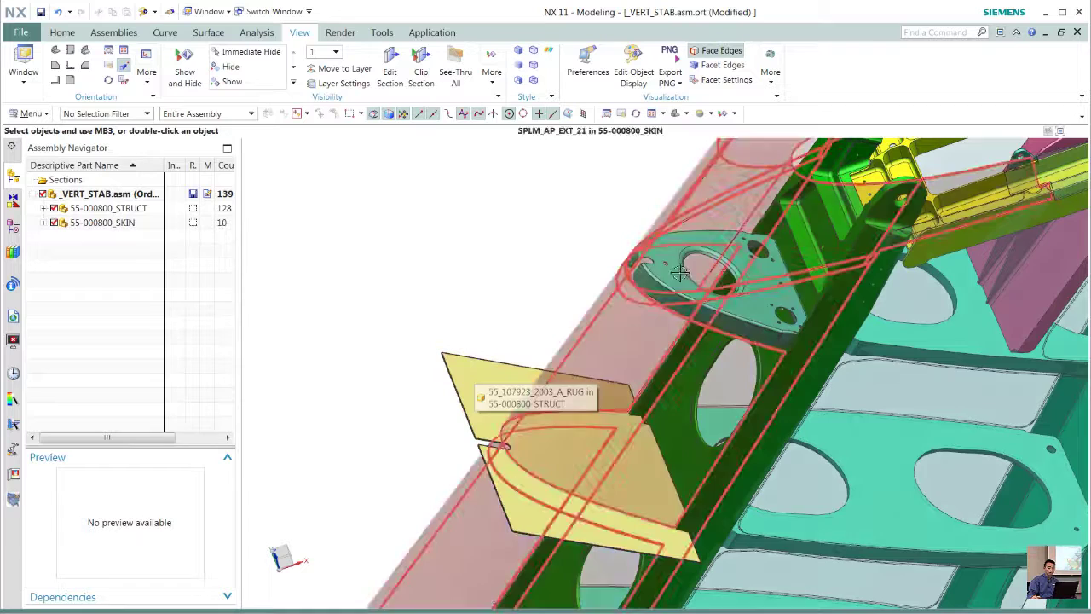
- Make the yellow rib 55_107923_2003_A_RUG the work part and expand the assembly tree to it
left_click(469, 373)
left_click(506, 380)
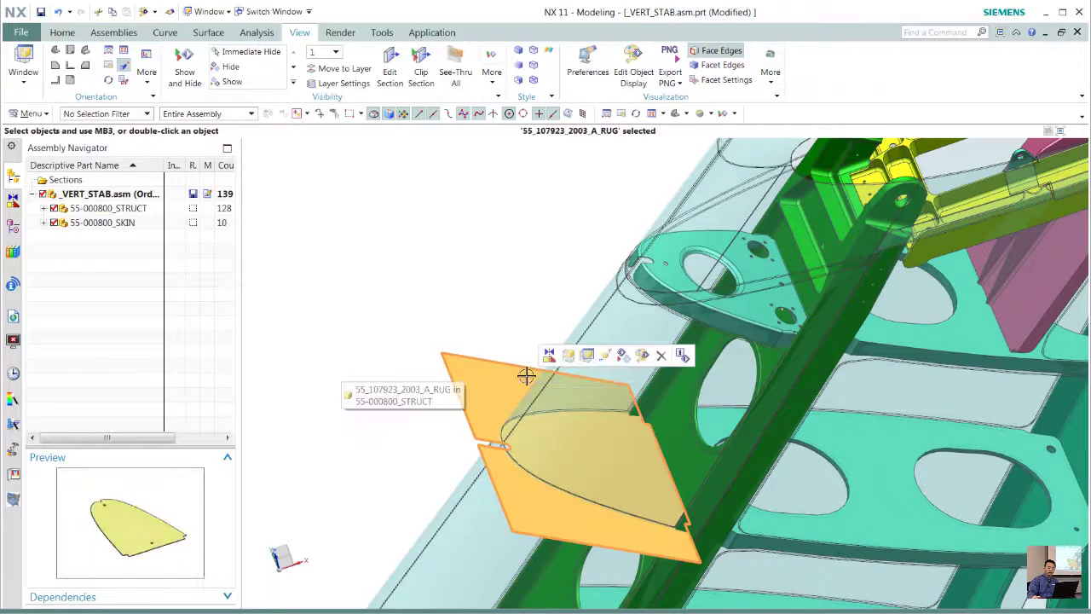
left_click(568, 356)
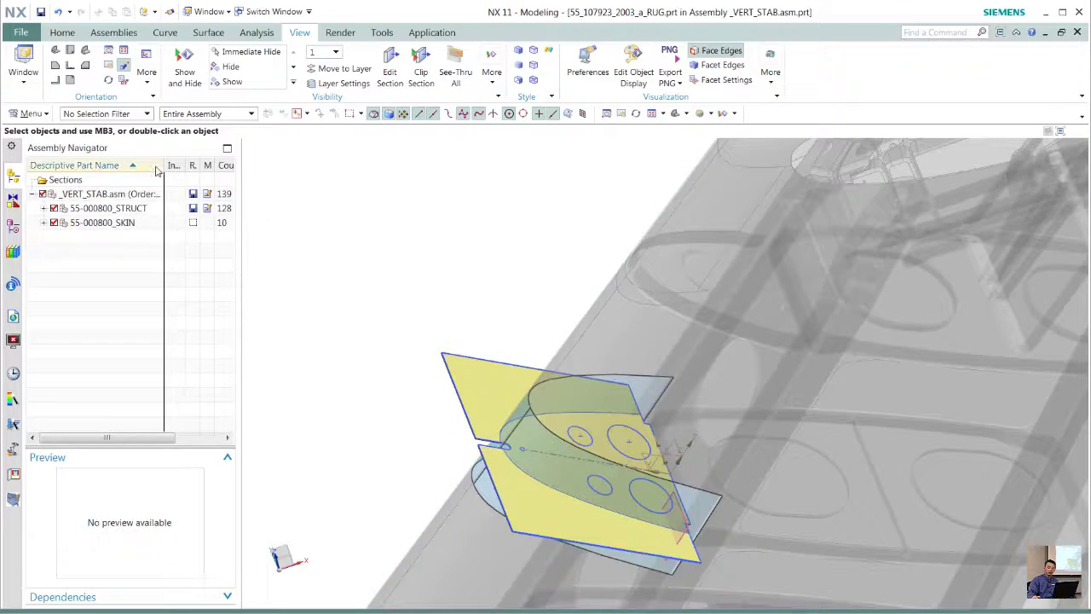
right_click(156, 171)
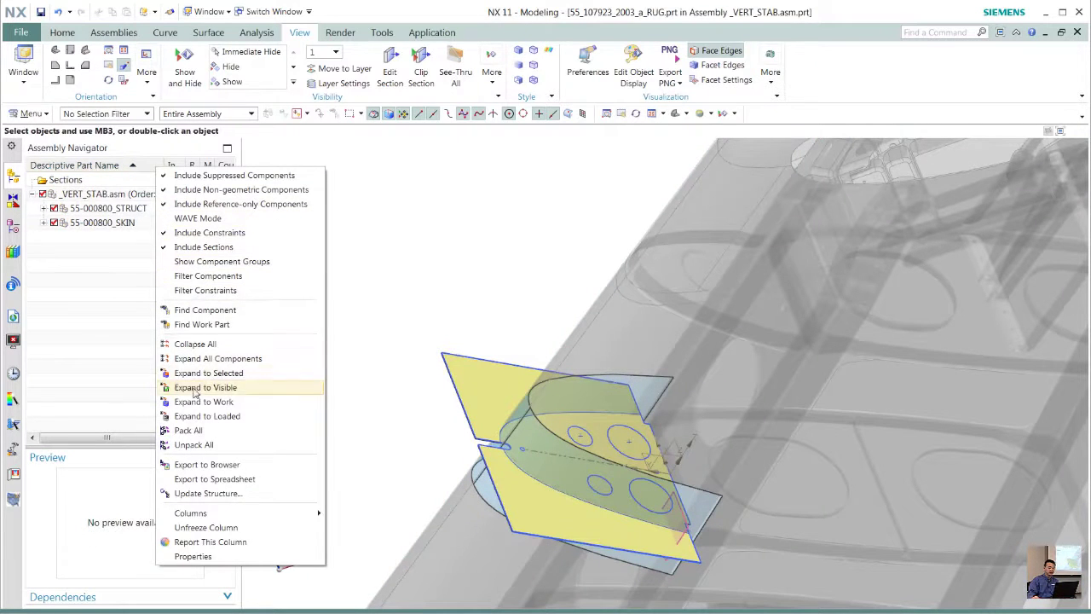
left_click(195, 403)
left_click_drag(231, 391, 231, 400)
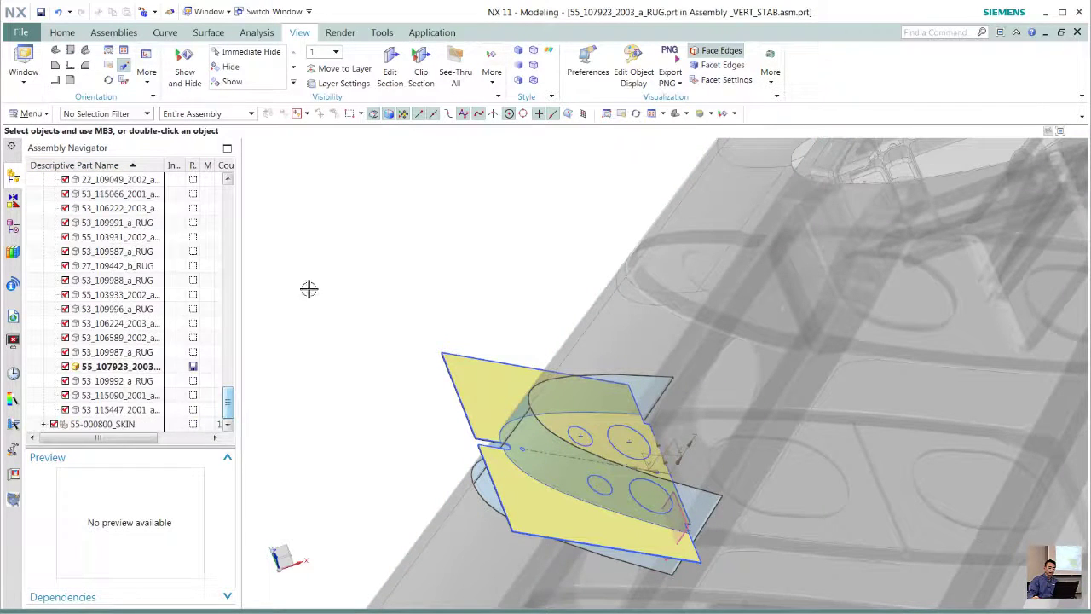
- Link the spar web face with the oval hole into the rib part using the WAVE Geometry Linker with Face type
middle_click_drag(397, 224, 388, 121)
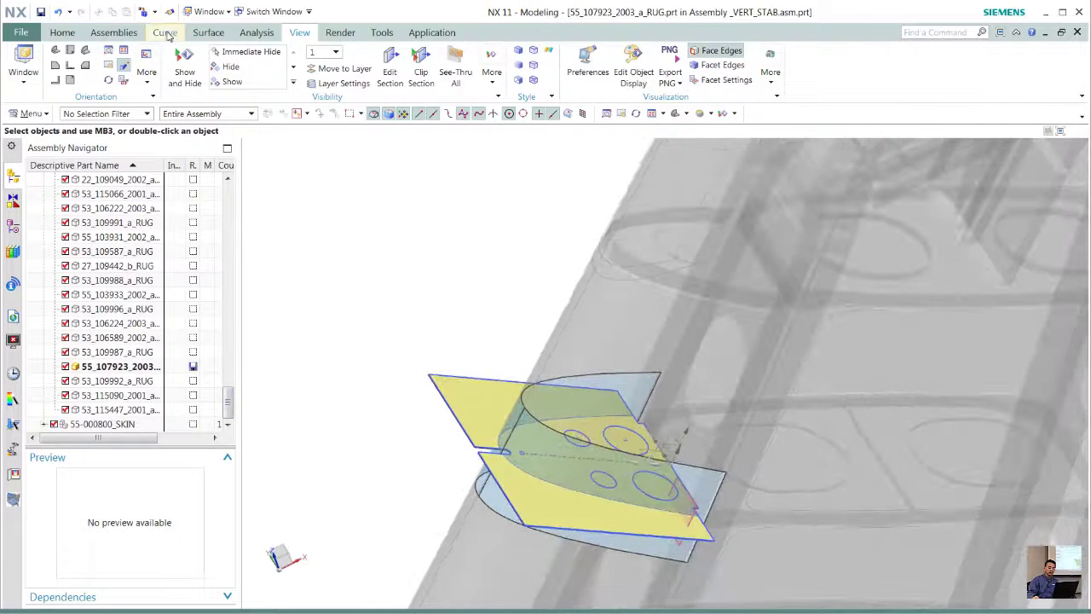
left_click(116, 33)
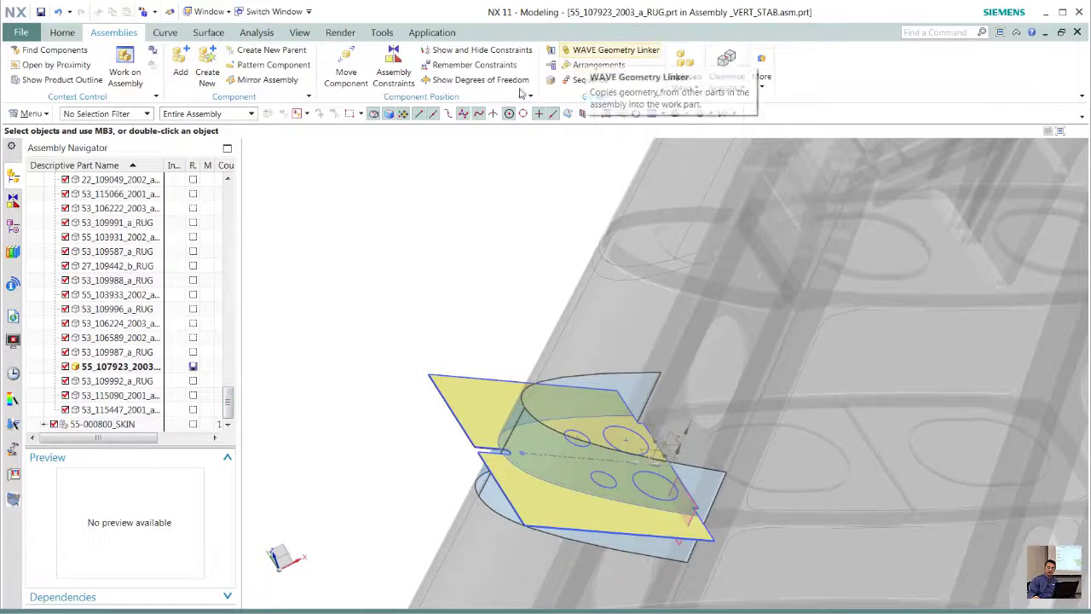
left_click(597, 49)
middle_click_drag(375, 384, 387, 403)
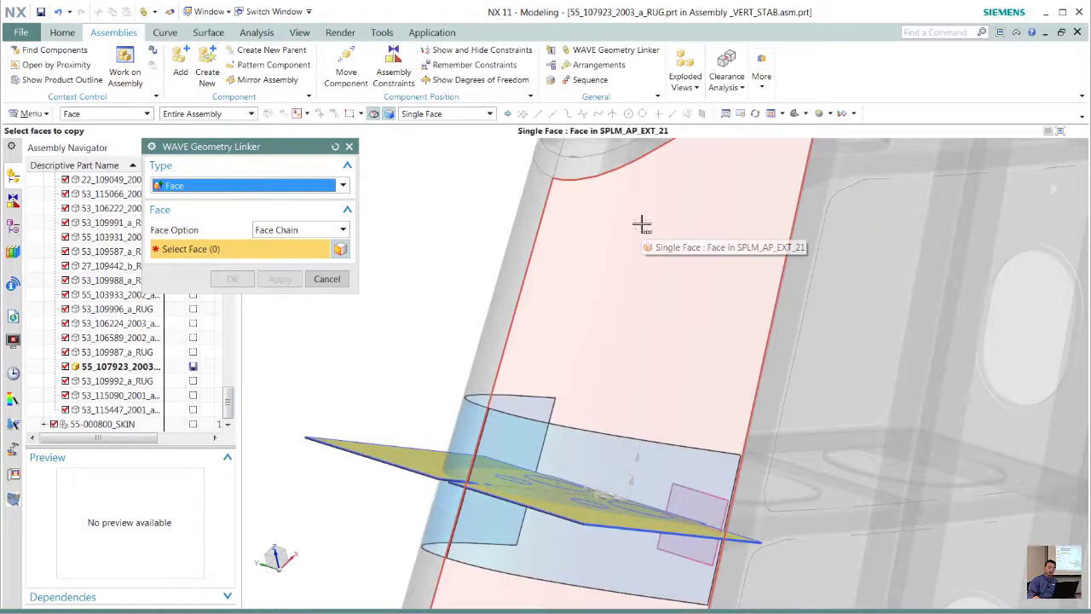
left_click(642, 225)
left_click(698, 246)
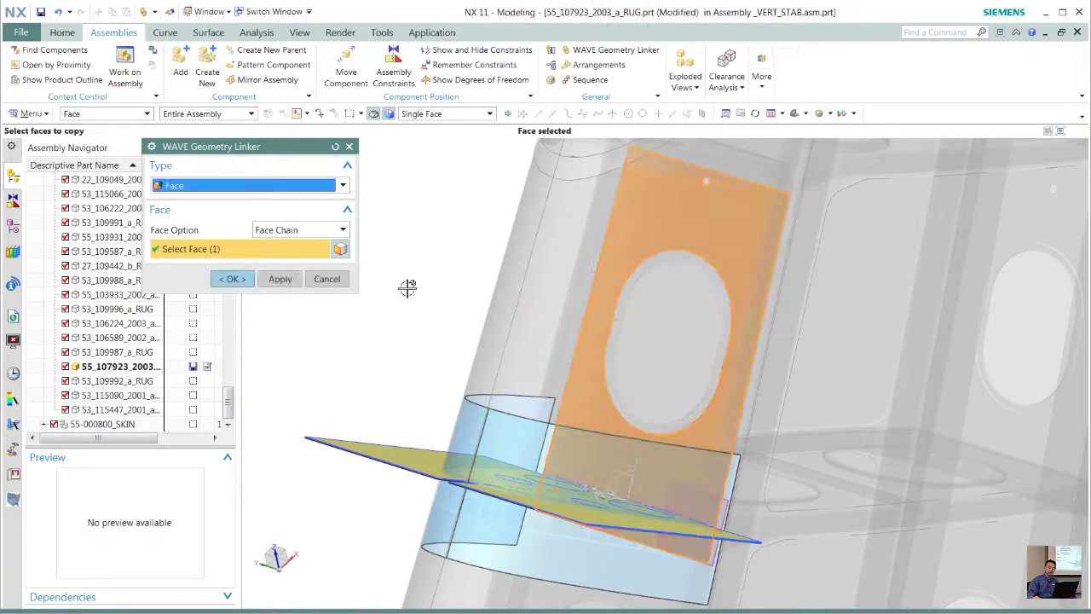
middle_click_drag(407, 288, 281, 279)
left_click(279, 278)
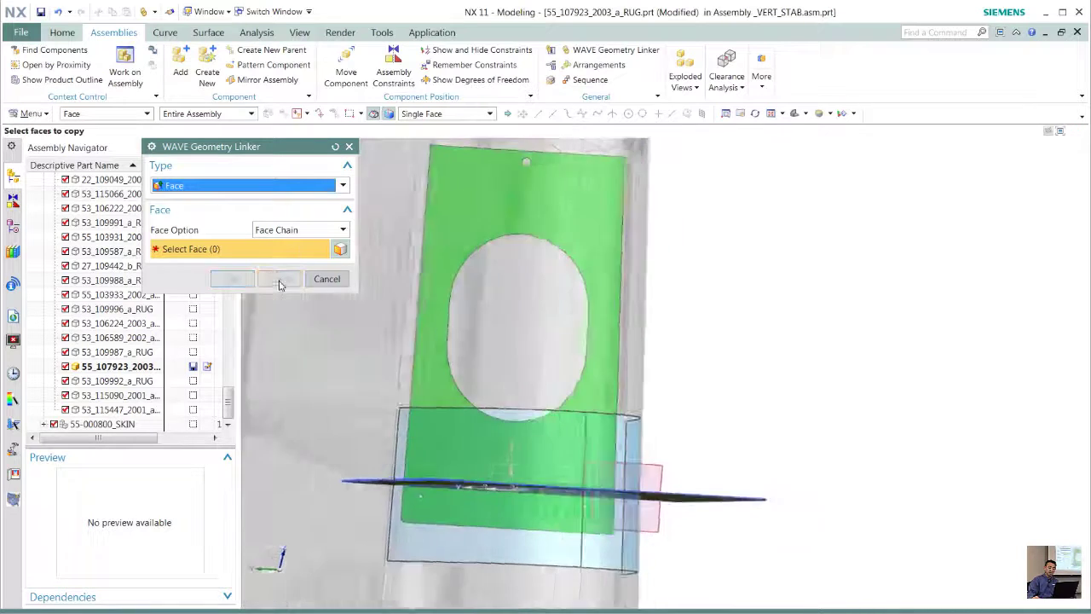
- Link the narrow vertical spar face beside the web into the rib part and finish the geometry linking
middle_click_drag(341, 298, 555, 304)
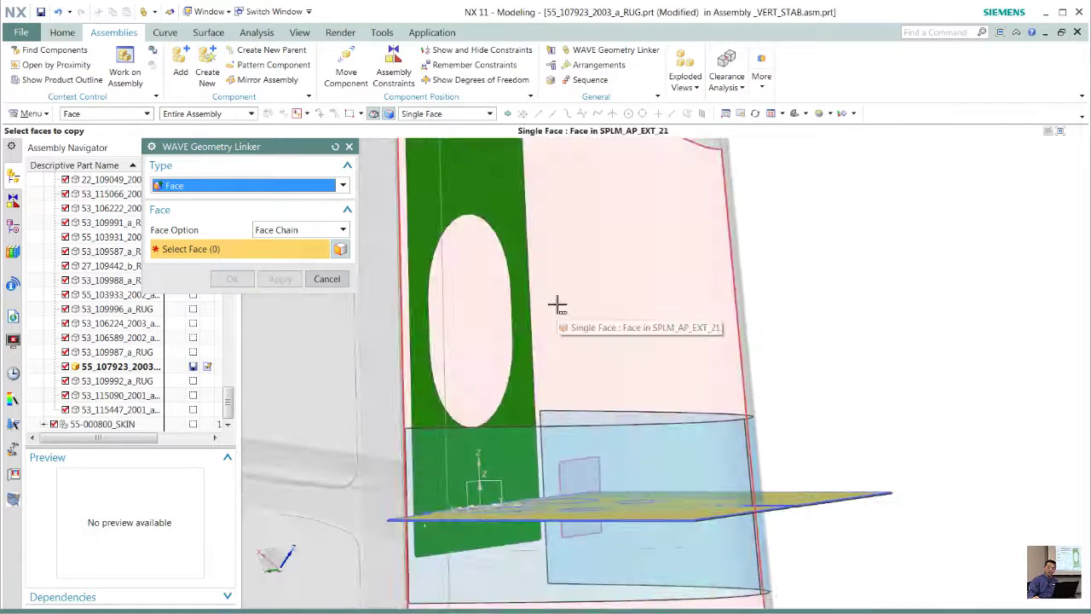
left_click(557, 304)
left_click(648, 334)
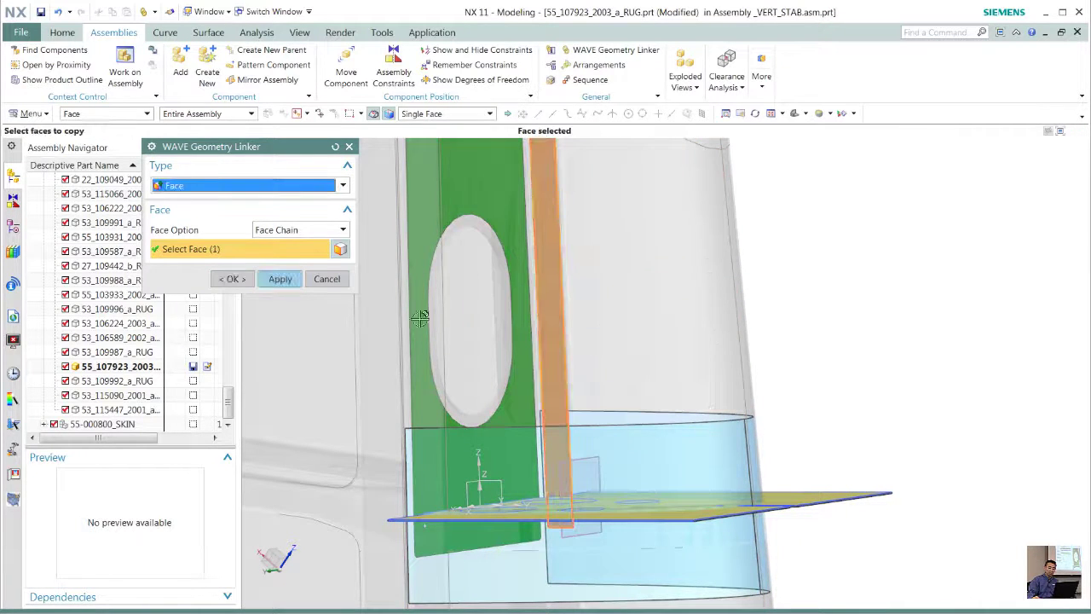
left_click(232, 278)
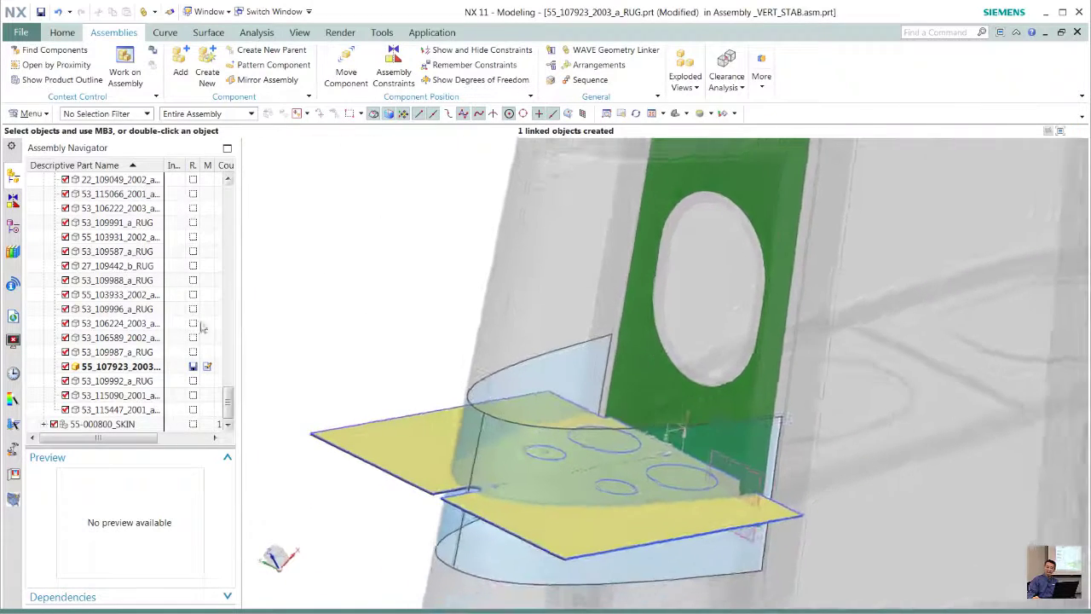
- Open the rib part in its own window and add a 15 mm advanced flange from one long edge to the curved reference surface
right_click(135, 367)
left_click(186, 372)
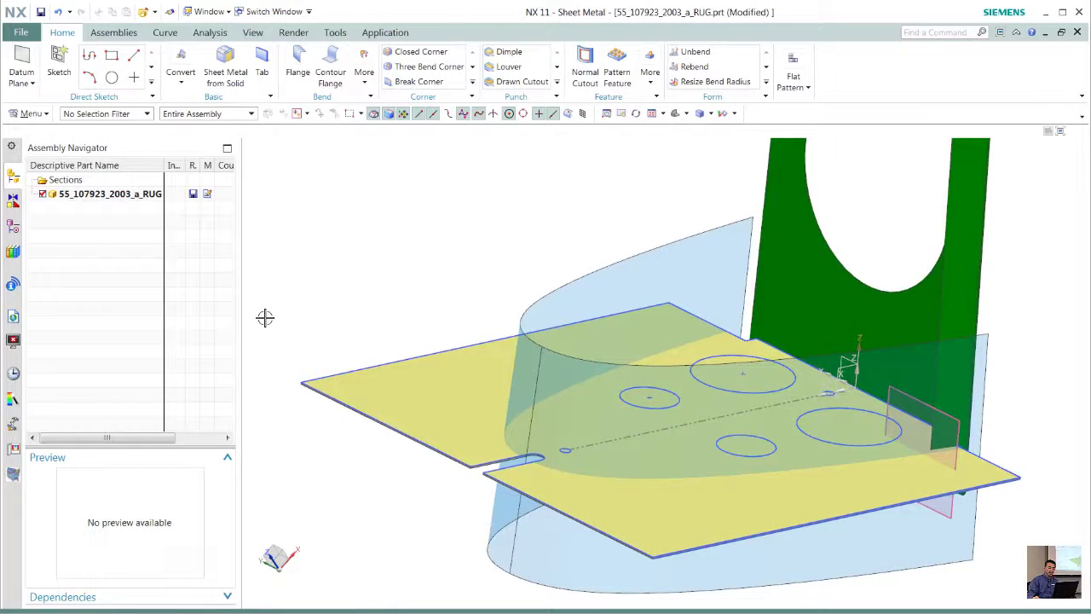
right_click(386, 261)
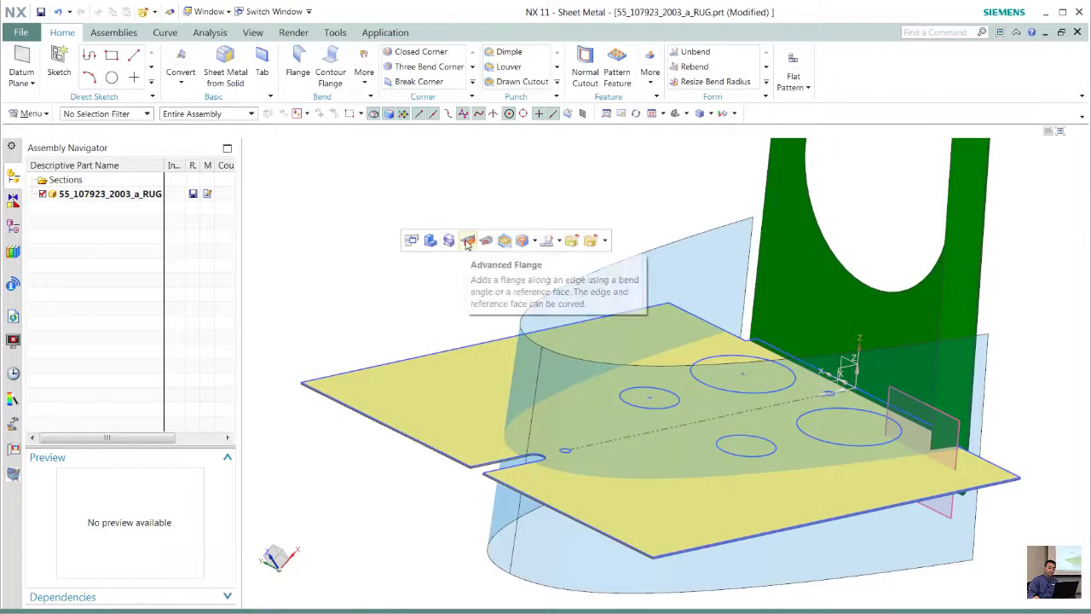
left_click(465, 240)
left_click(683, 552)
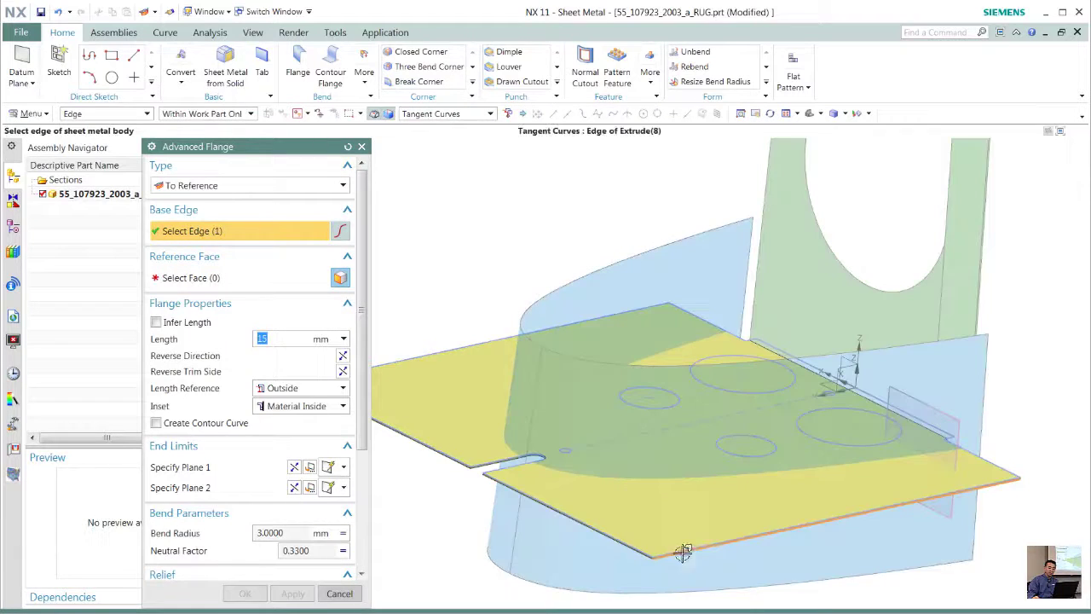
left_click(810, 564)
left_click(343, 371)
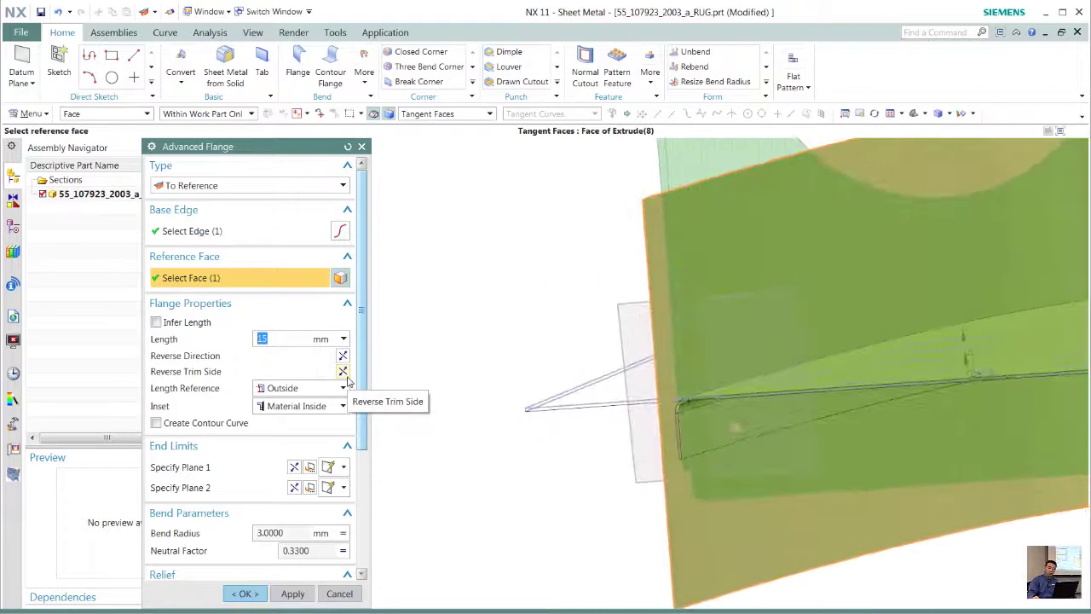
left_click(293, 594)
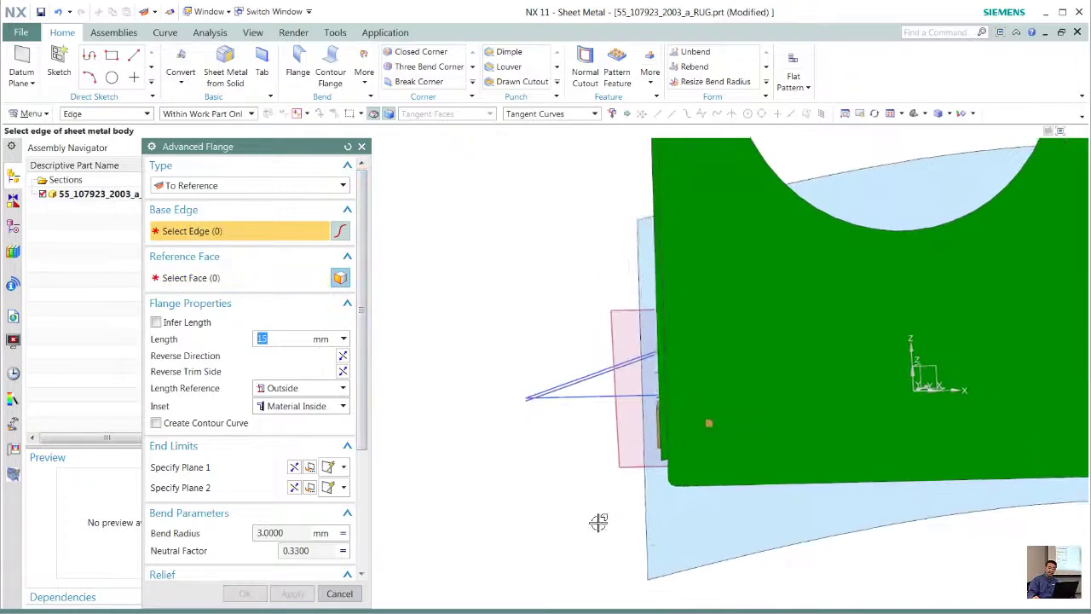
- Add a second 15 mm advanced flange on the rib's opposite long edge, using the other curved surface as reference face
middle_click_drag(597, 519, 1006, 424)
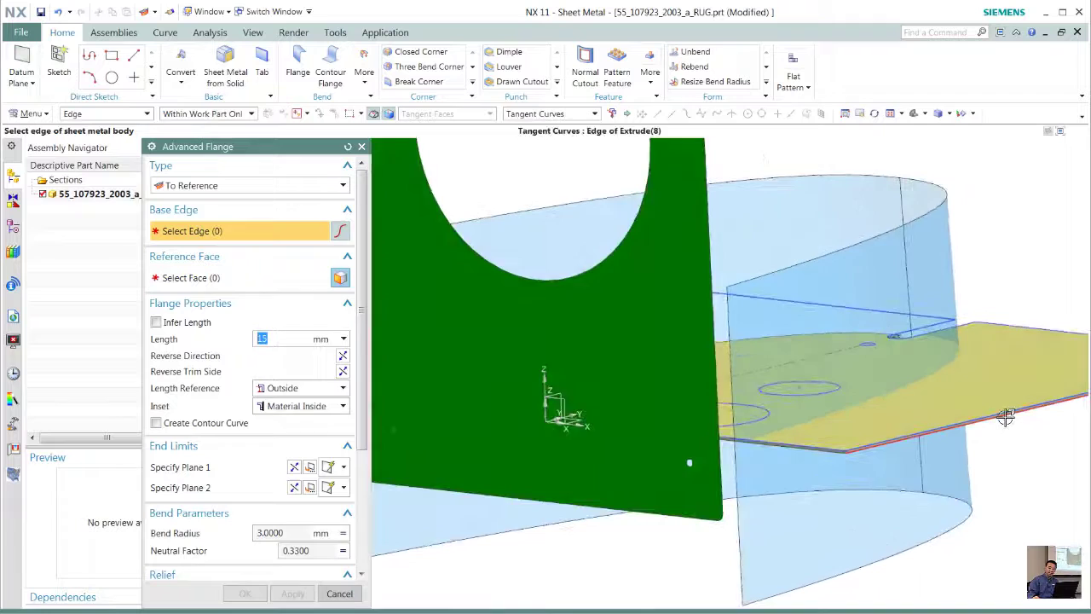
left_click(1006, 416)
left_click(195, 281)
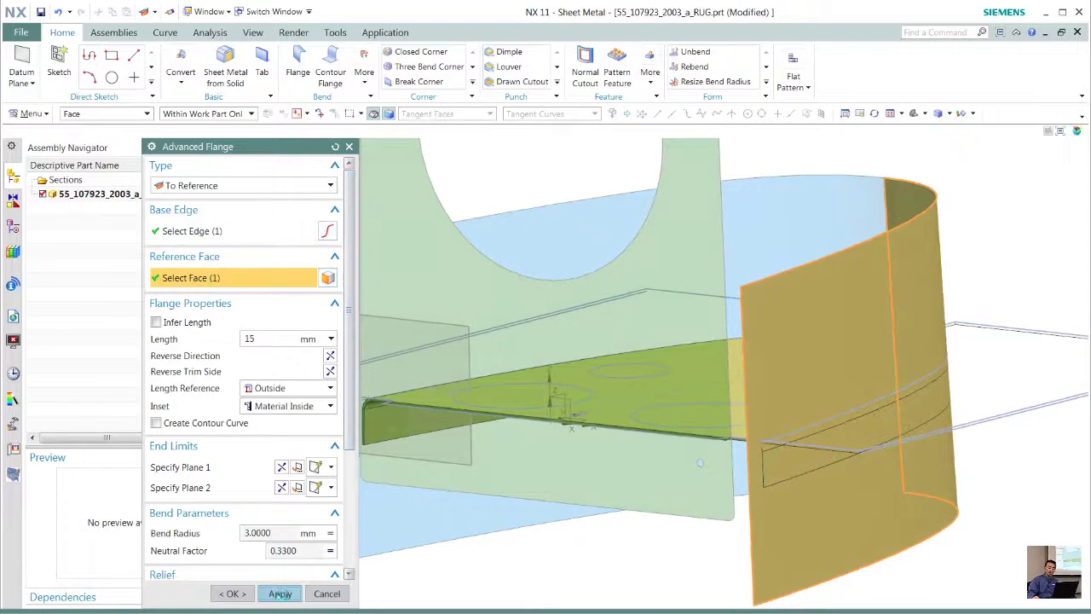
left_click(280, 594)
- Add a 15 mm advanced flange along the rib's straight rear edge, using the linked spar web face as reference
scroll(786, 440, "down", 6)
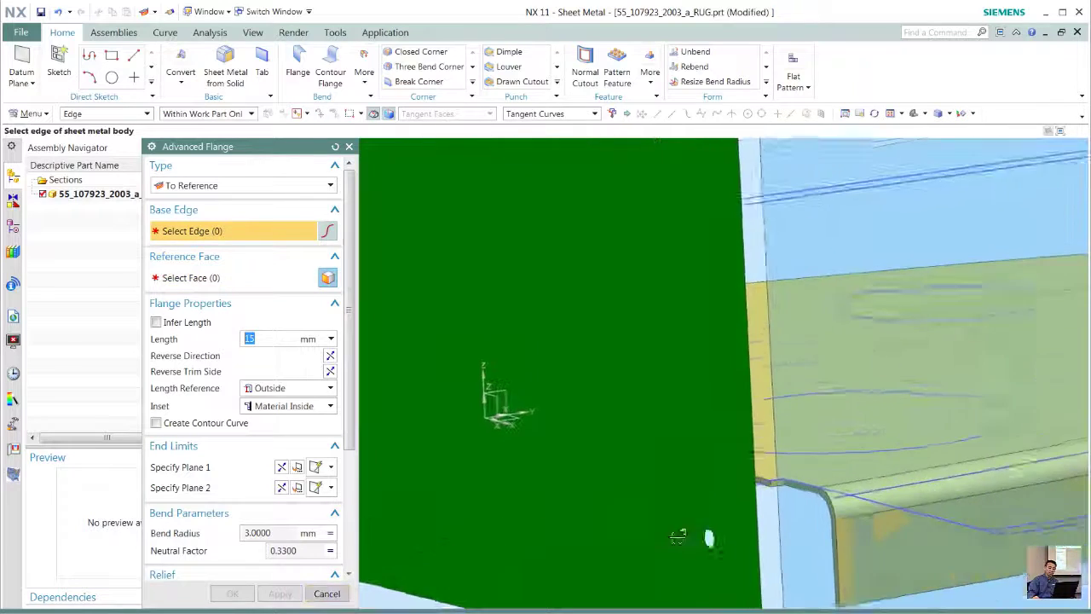
left_click(785, 440)
scroll(665, 529, "up", 3)
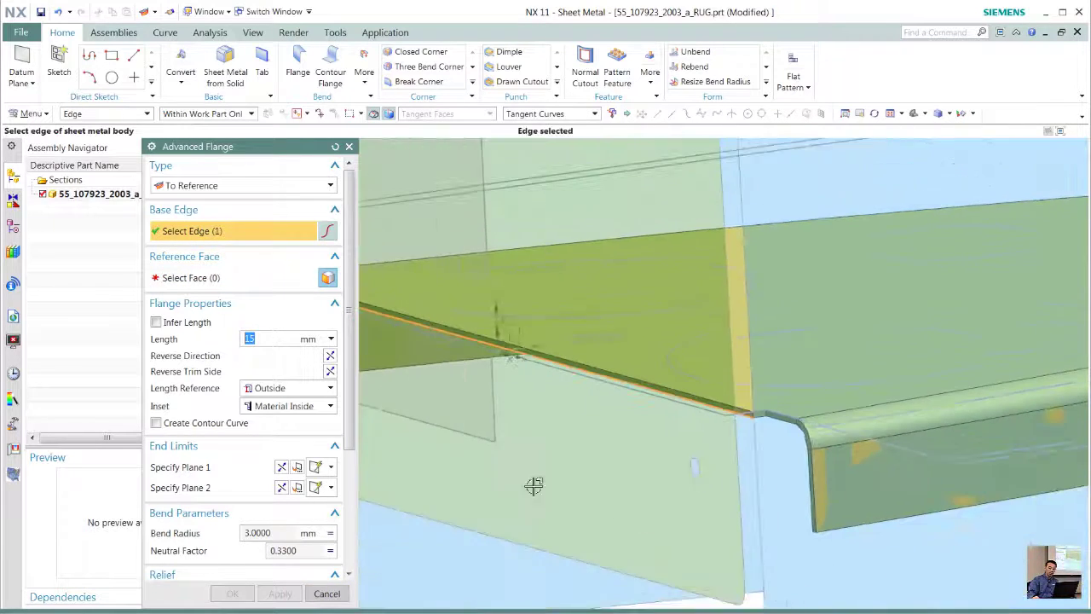
left_click(223, 278)
left_click(478, 532)
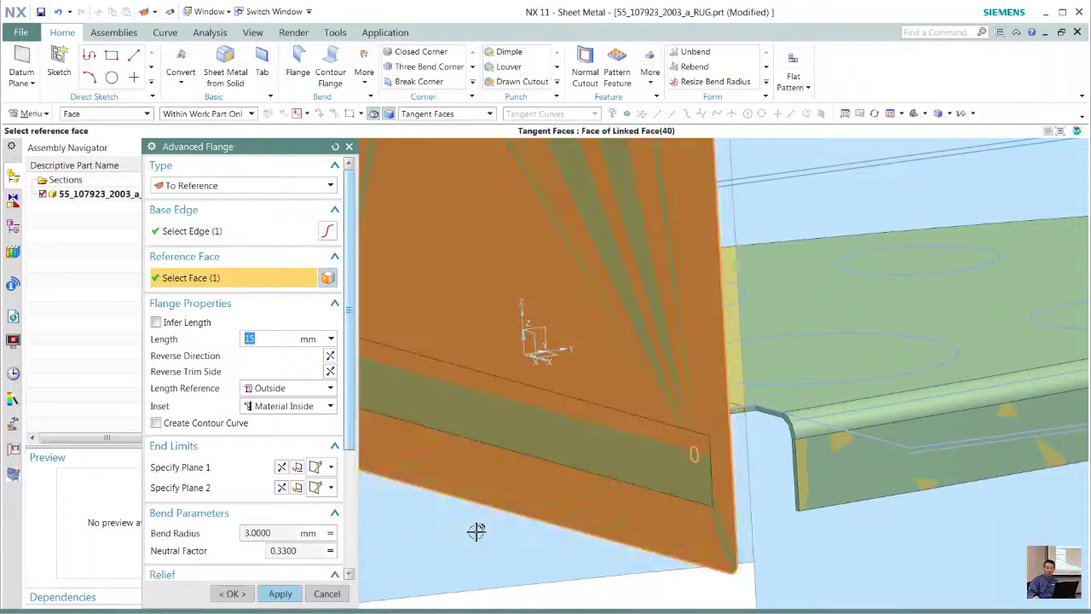
middle_click_drag(477, 531, 531, 524)
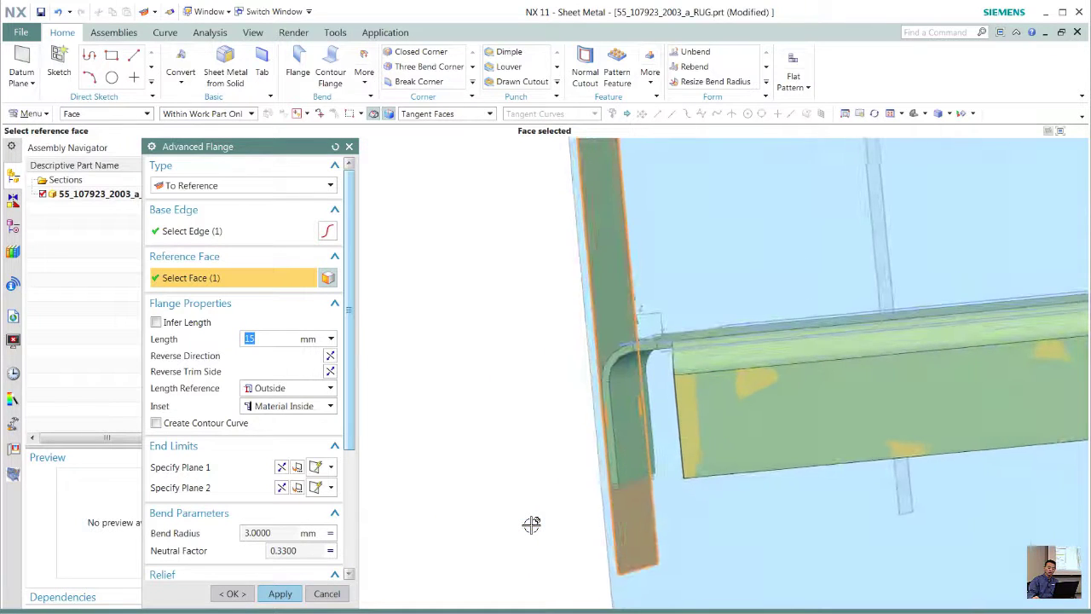
left_click(232, 593)
- Hide the curved reference surfaces and the linked spar web face around the rib
middle_click_drag(405, 406, 405, 408)
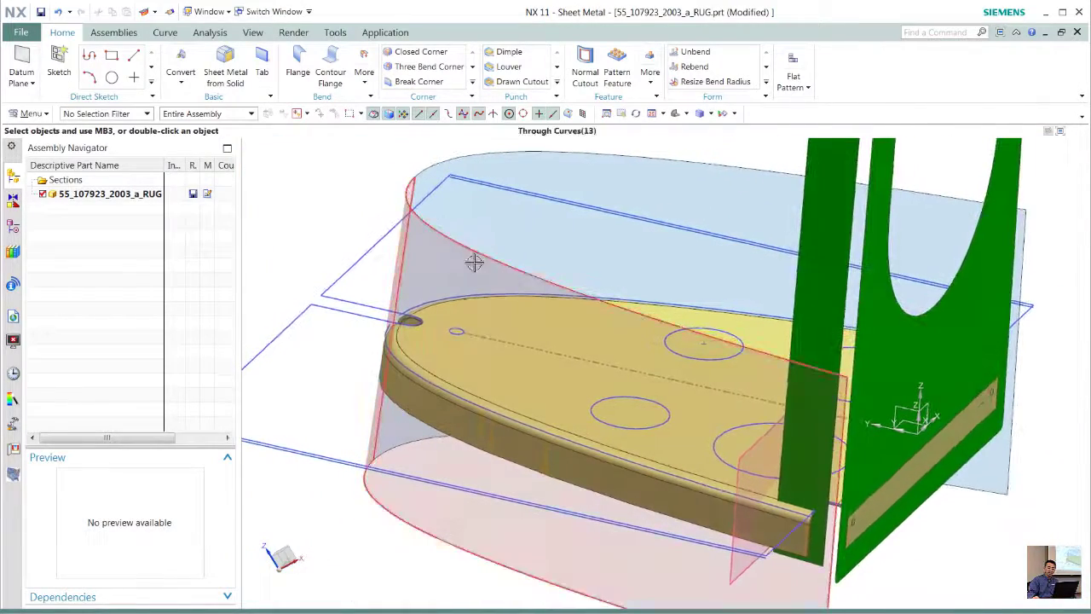
left_click(555, 188)
left_click(1027, 189)
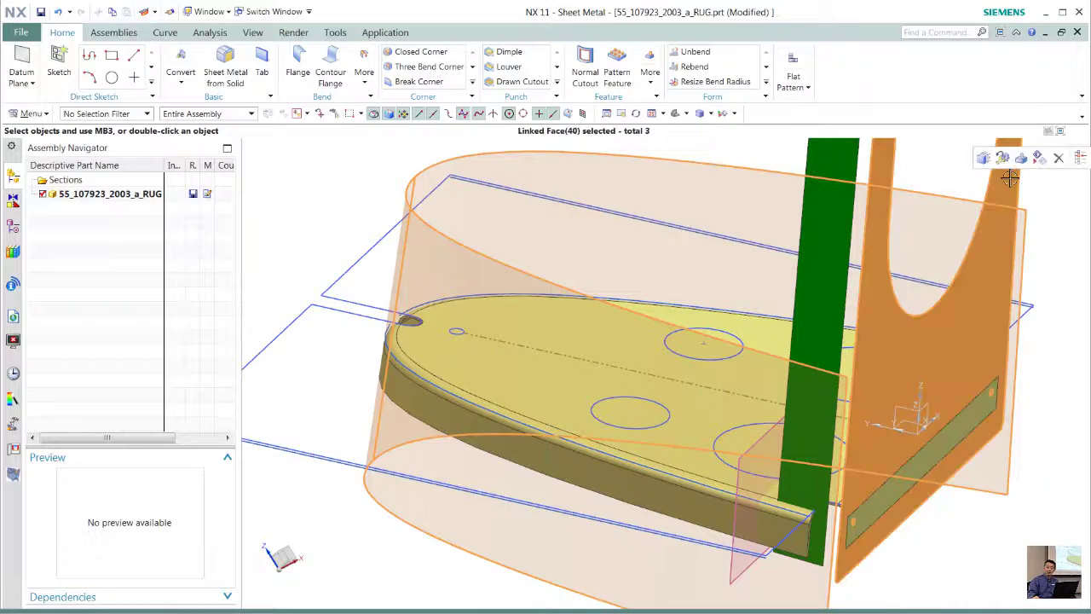
key("ctrl+b")
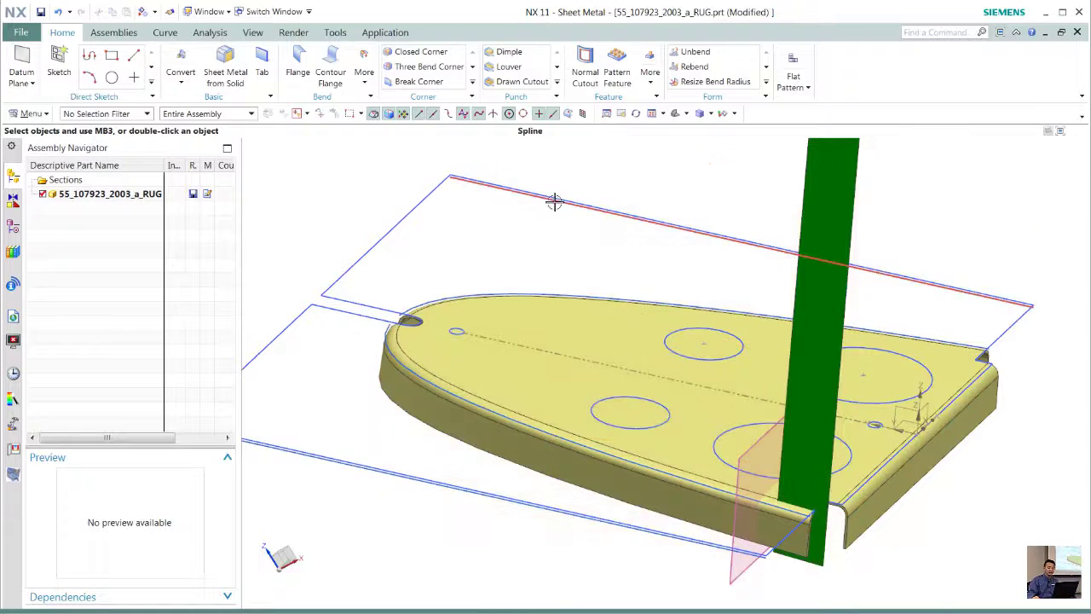
- Hide all sketches, curves and coordinate systems in the rib part
key("ctrl+w")
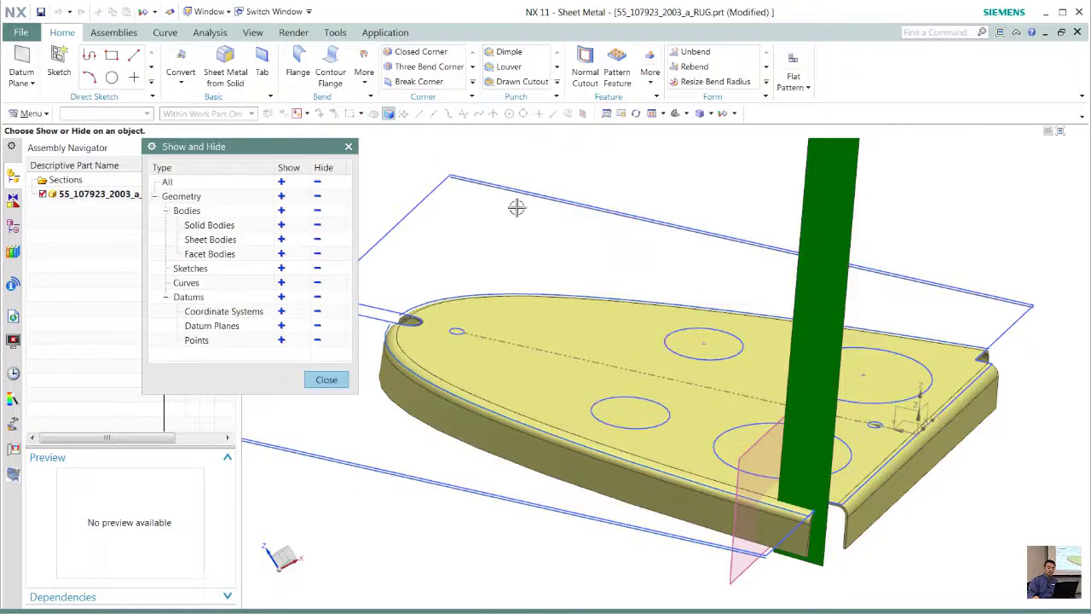
left_click(317, 268)
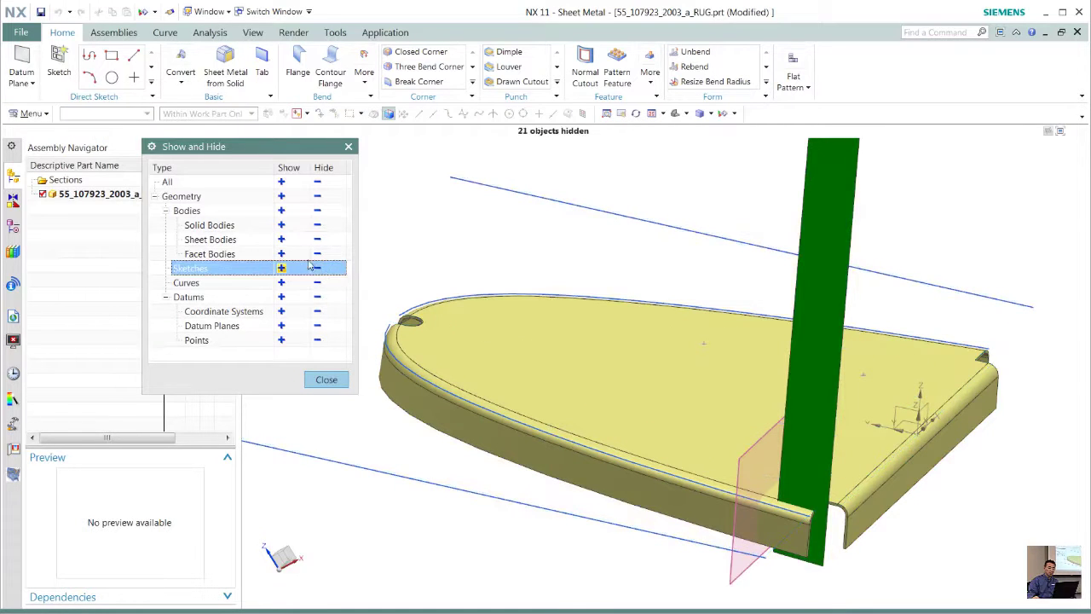
left_click(316, 282)
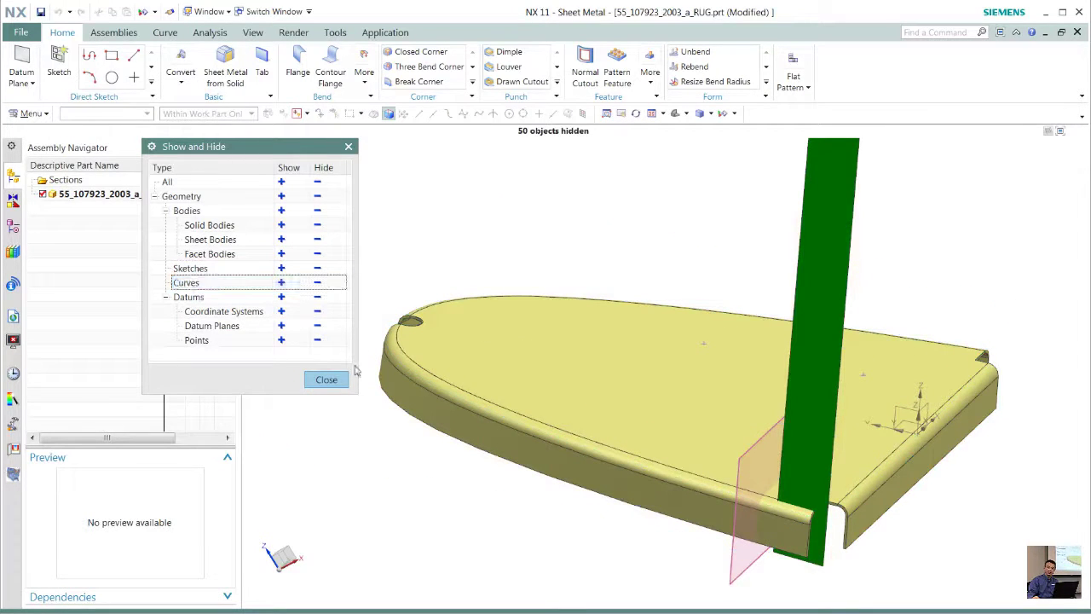
left_click(317, 311)
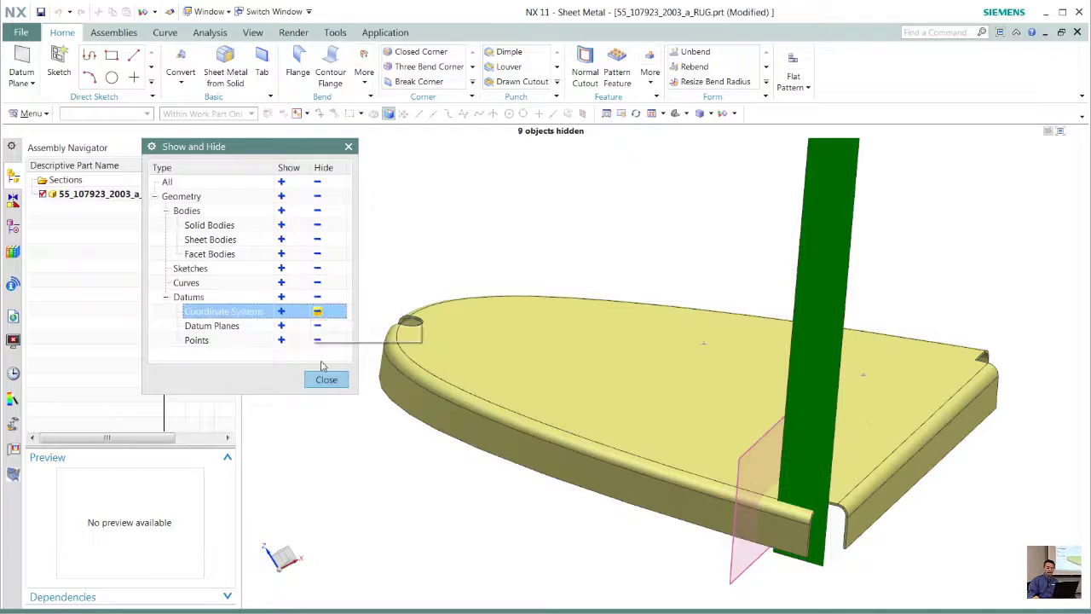
left_click(324, 378)
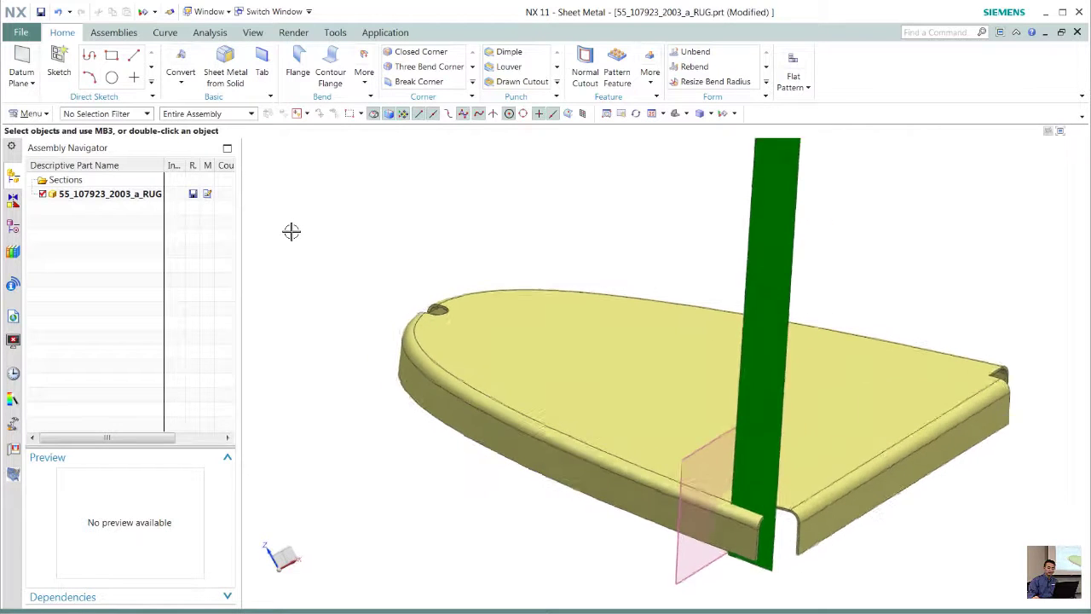
- Add a 3.0959 mm deep joggle to one curved side flange, starting at the datum plane near the spar, with 15 mm runout and 5 mm clearance
right_click(292, 233)
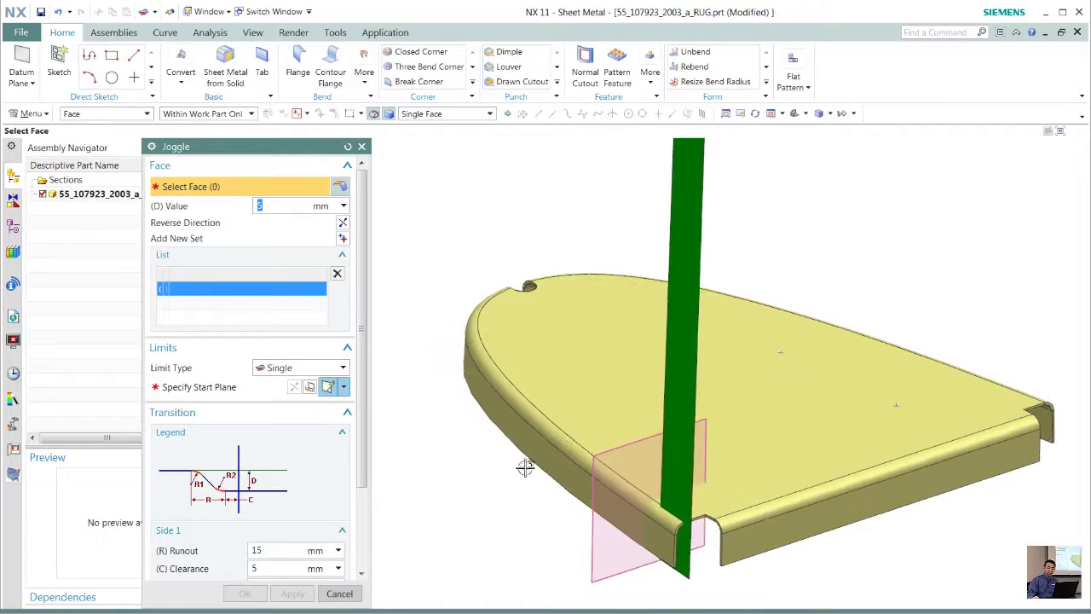
left_click(516, 452)
left_click(232, 389)
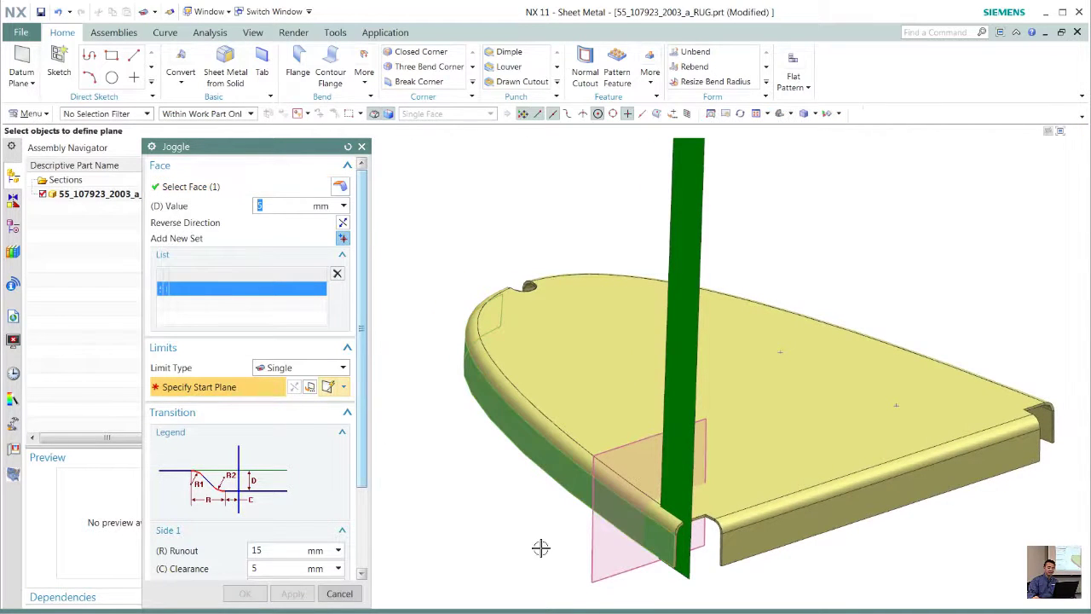
left_click(590, 532)
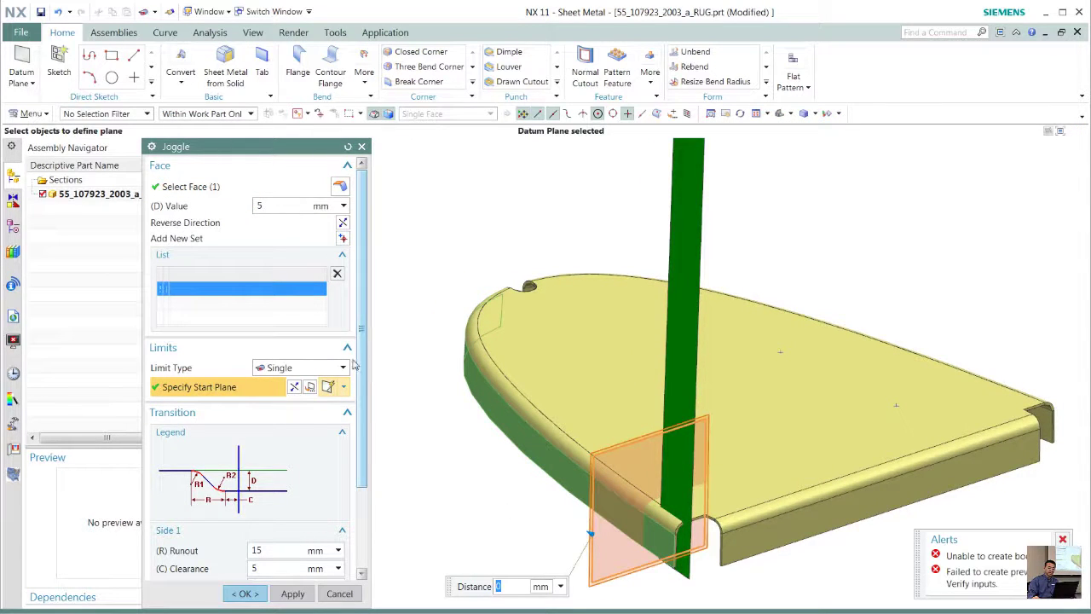
left_click(343, 225)
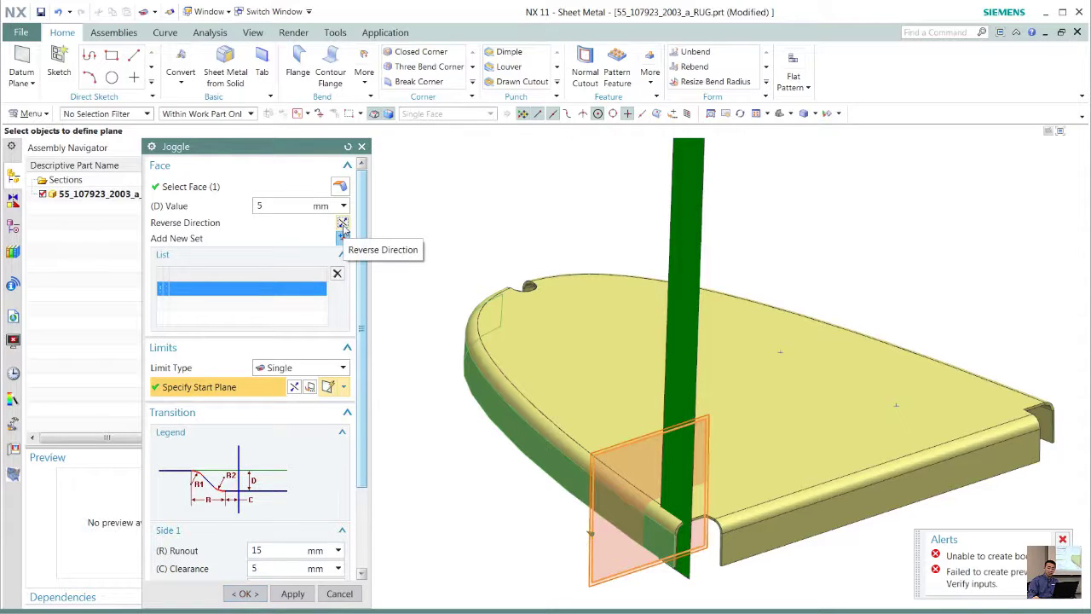
left_click(295, 387)
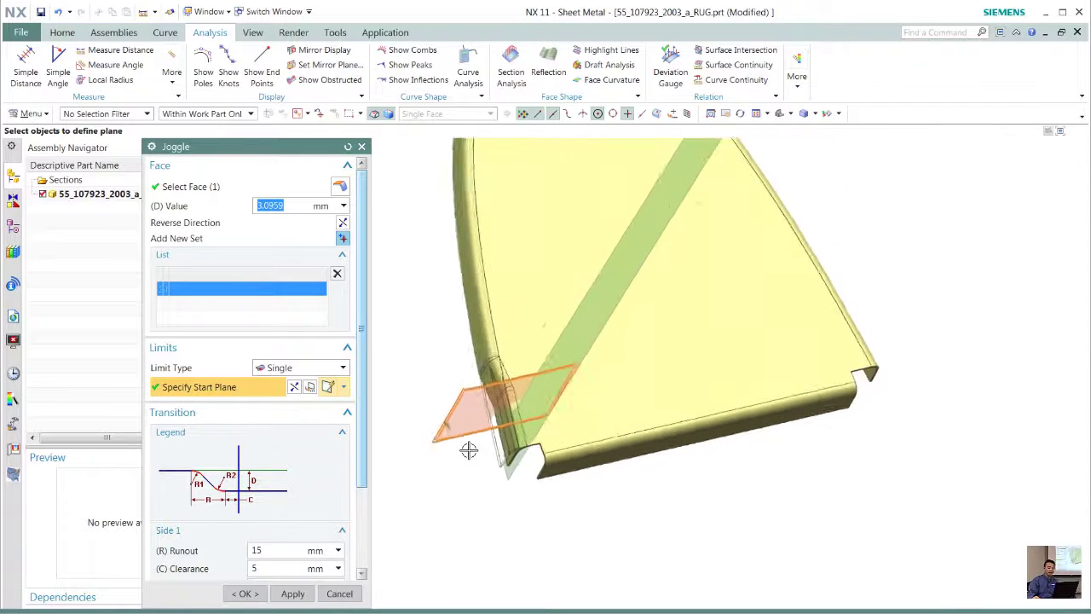
left_click(300, 592)
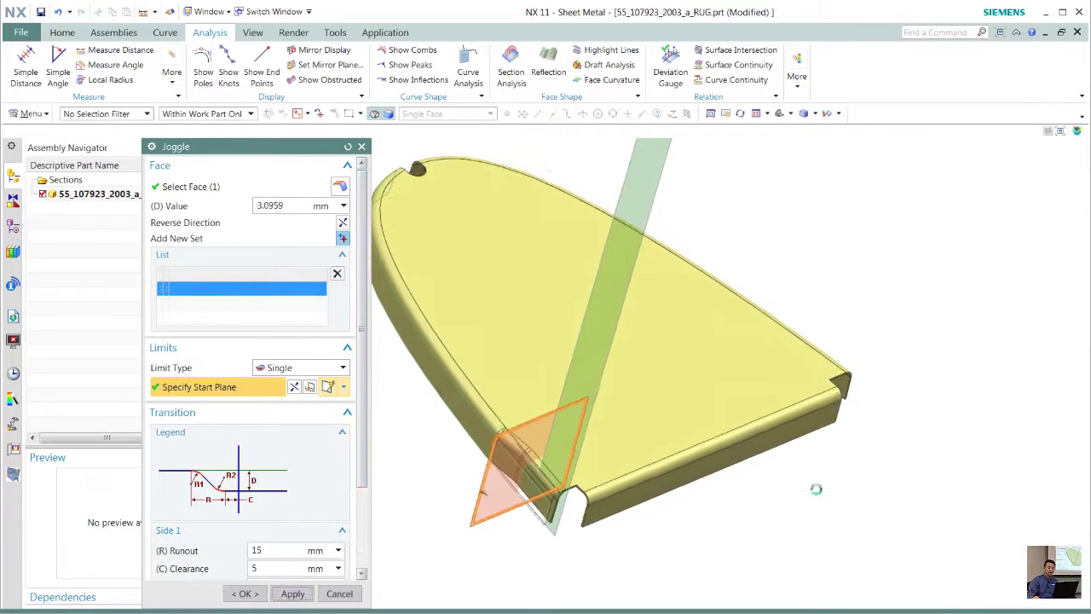
- Add a matching 3.0959 mm joggle to the opposite curved side flange, using the same datum plane as start plane
middle_click_drag(860, 485, 465, 459)
left_click(220, 387)
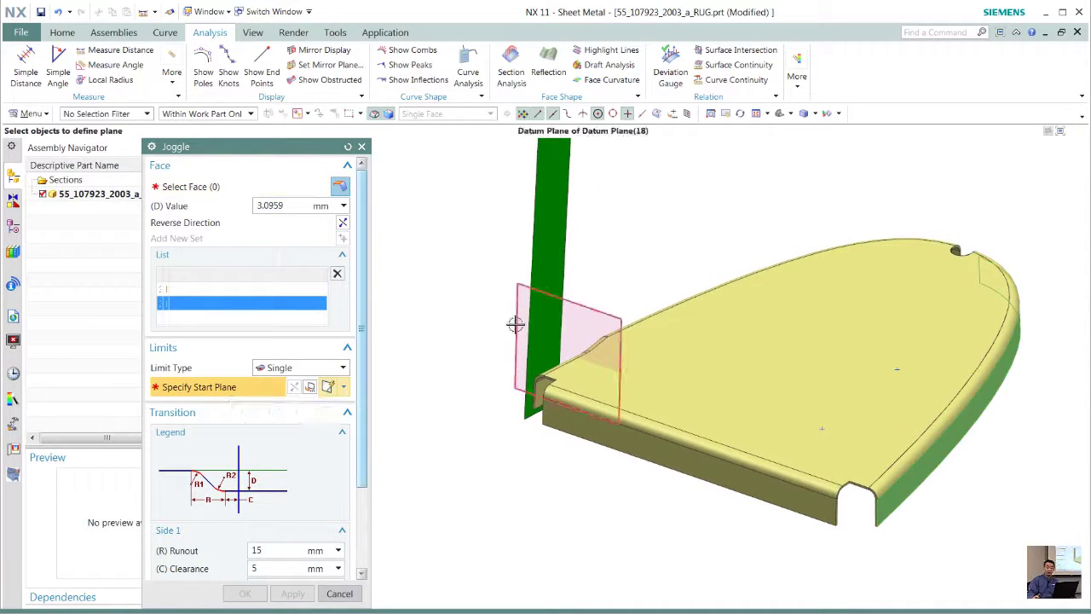
left_click(516, 322)
left_click(294, 388)
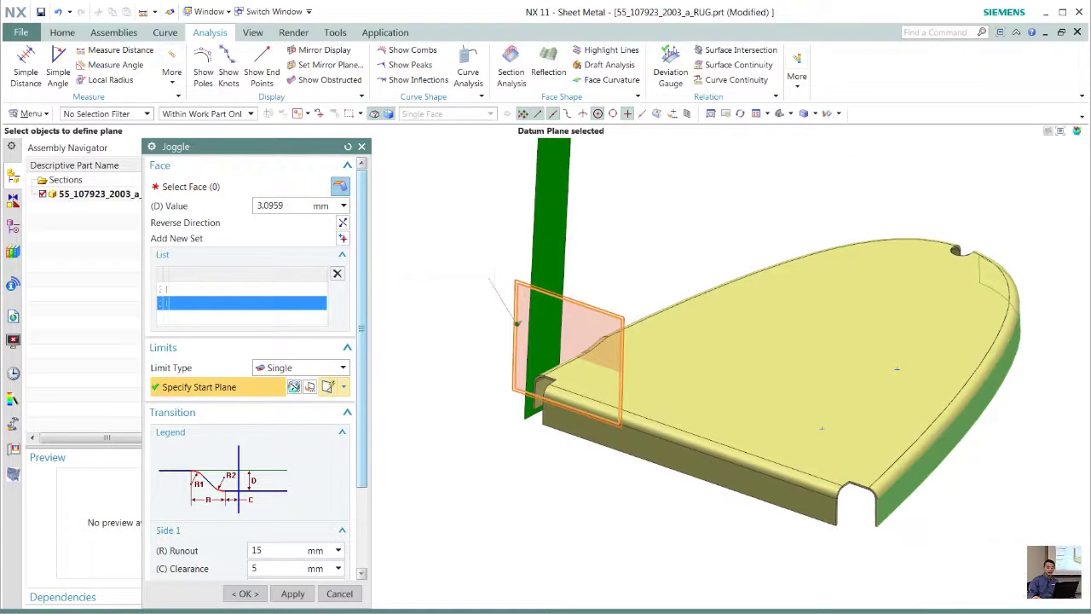
left_click(294, 388)
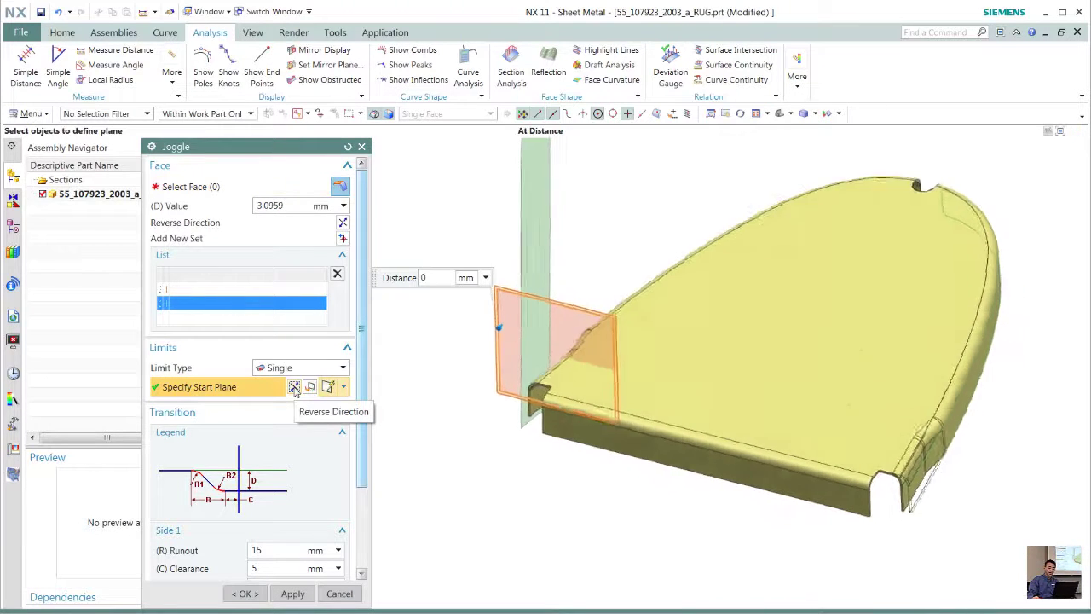
left_click(253, 596)
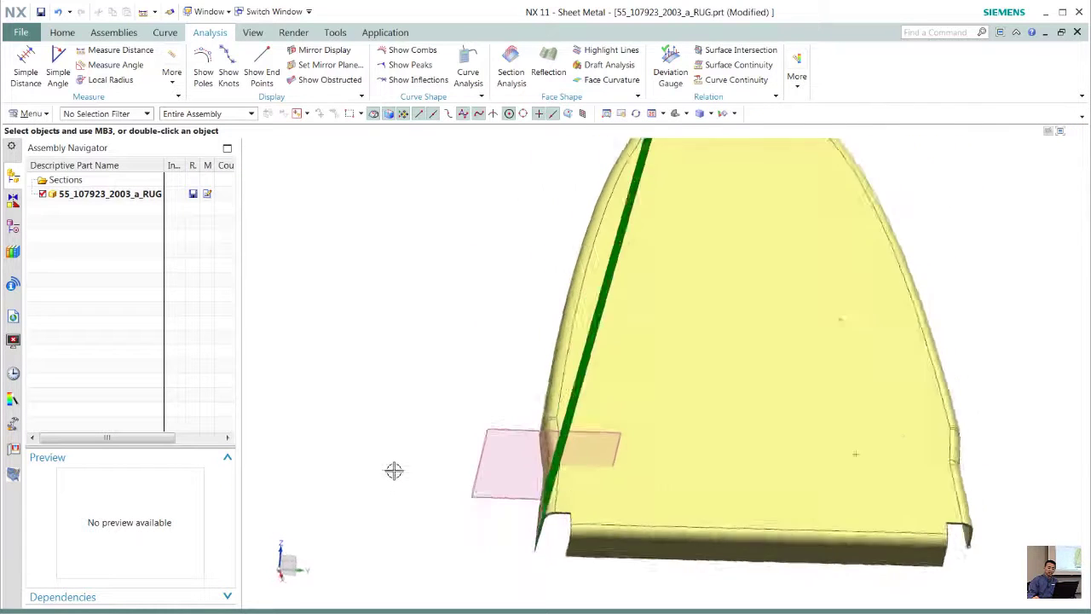
- Hide the green spar surface and the datum planes, and show all sketches on the rib
left_click(762, 197)
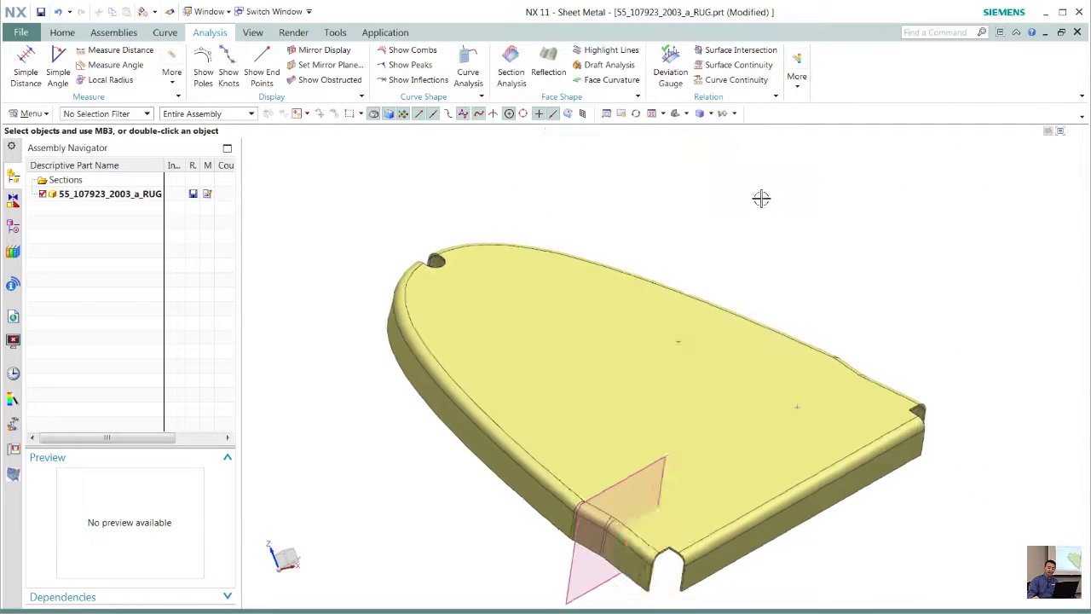
key("ctrl+w")
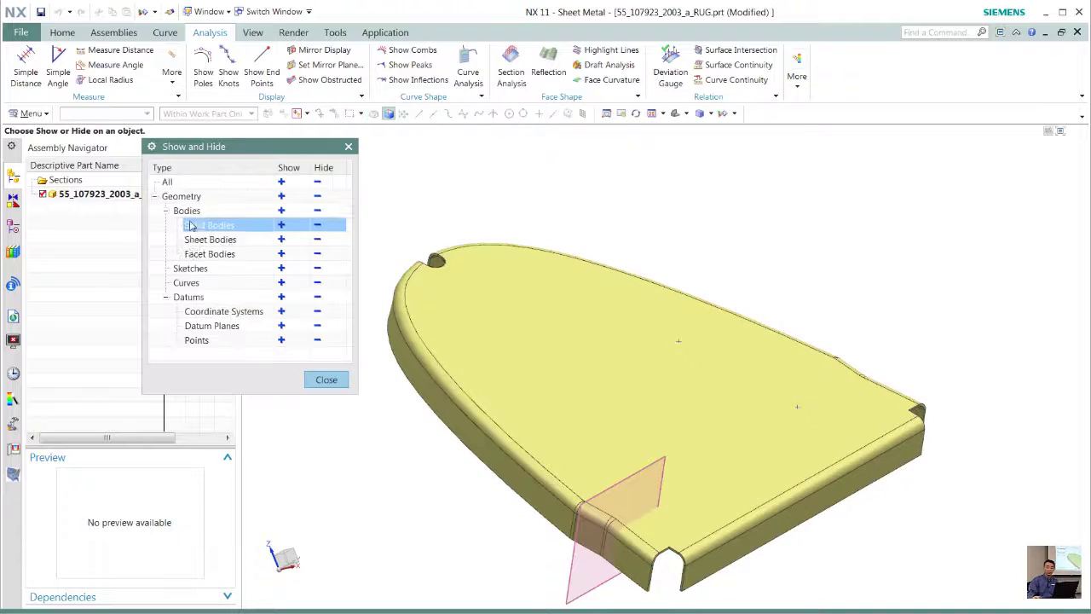
left_click(317, 269)
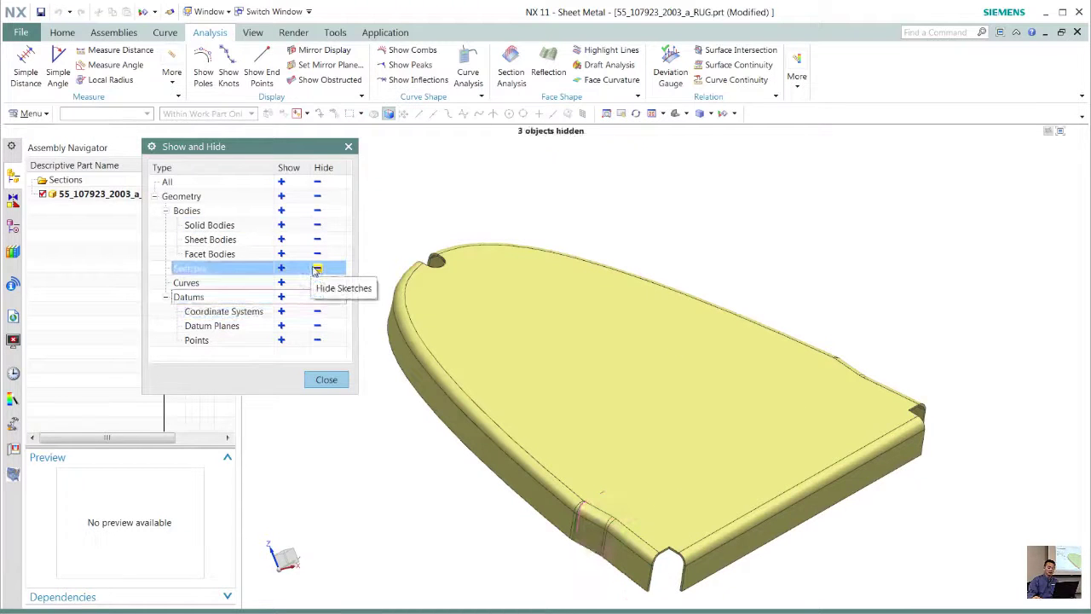
left_click(282, 268)
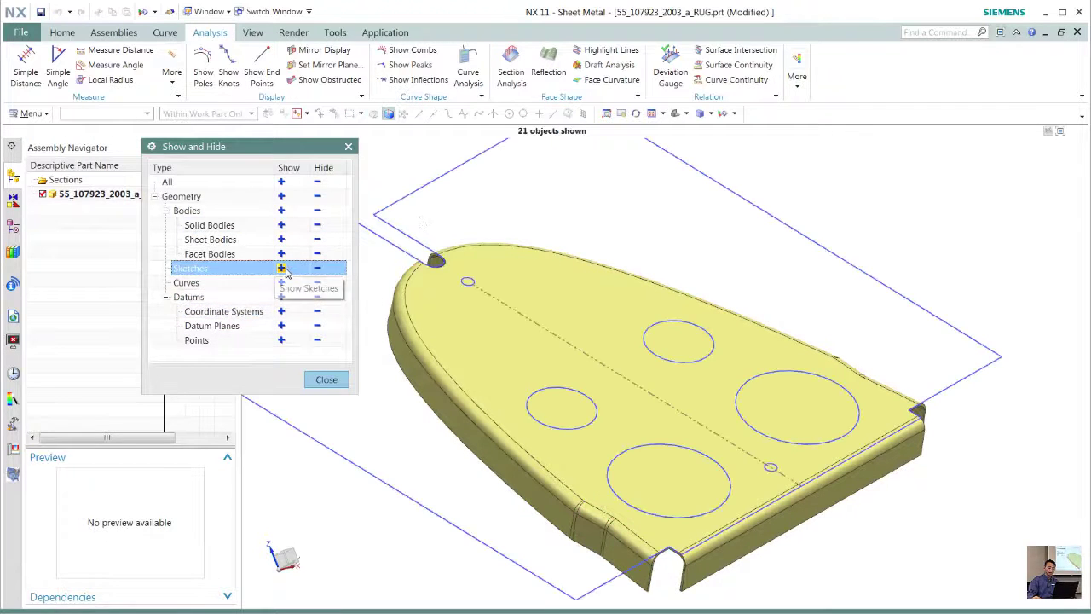
left_click(331, 380)
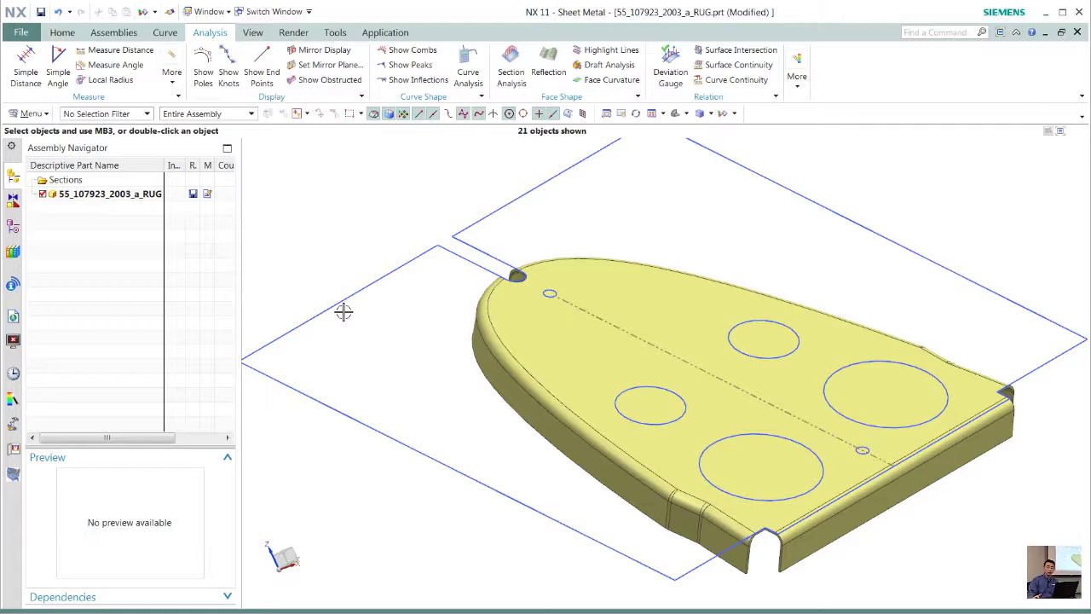
- Create user-defined lightening cutouts from the four large sketch circles, with 5 mm length and 45 degree angle
left_click(375, 344)
left_click(489, 326)
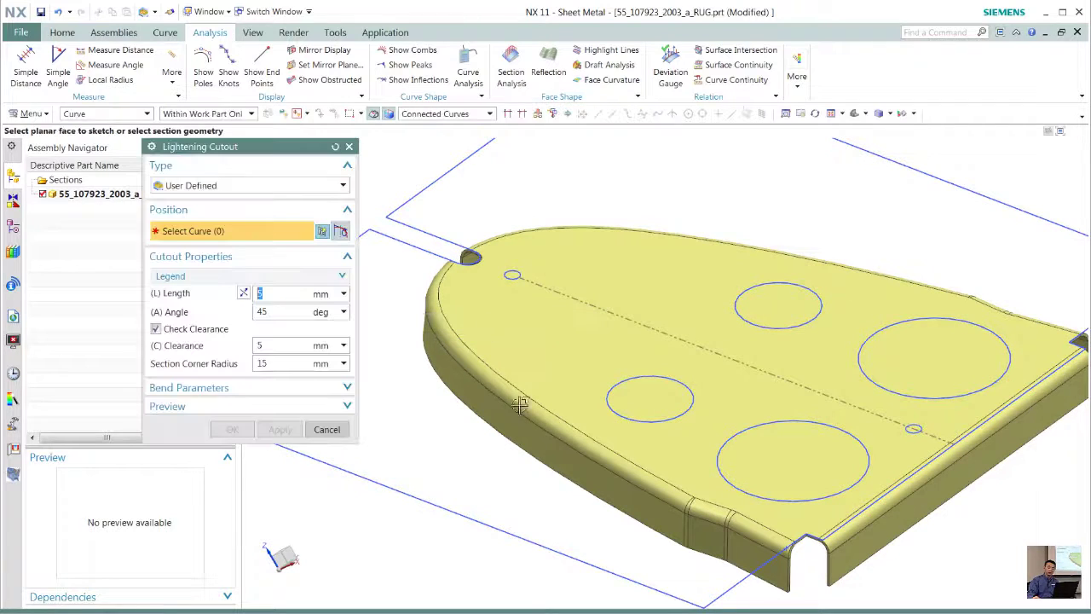
left_click(610, 407)
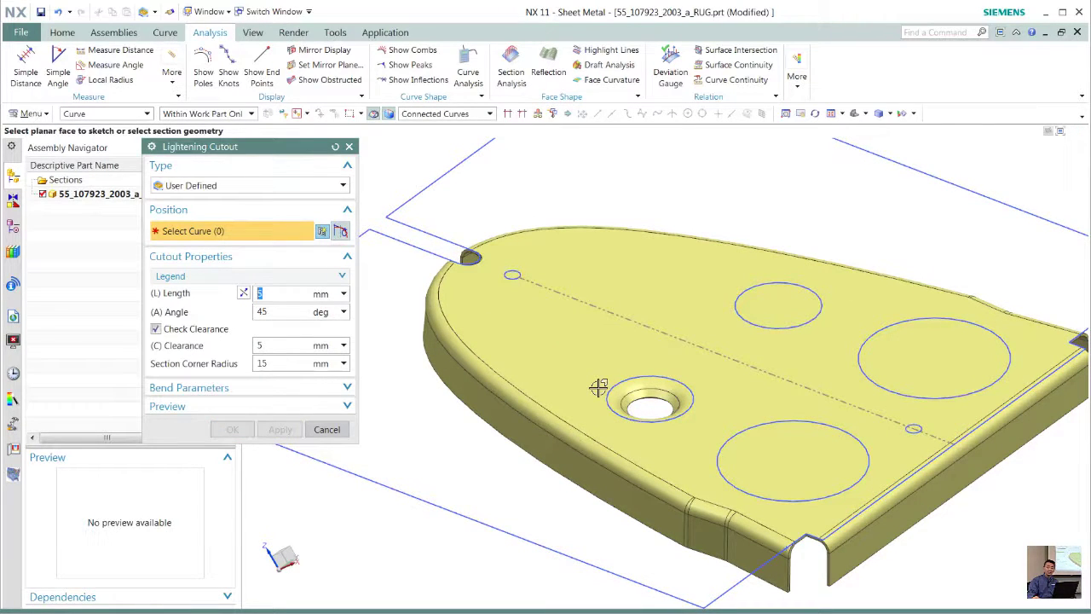
left_click(763, 325)
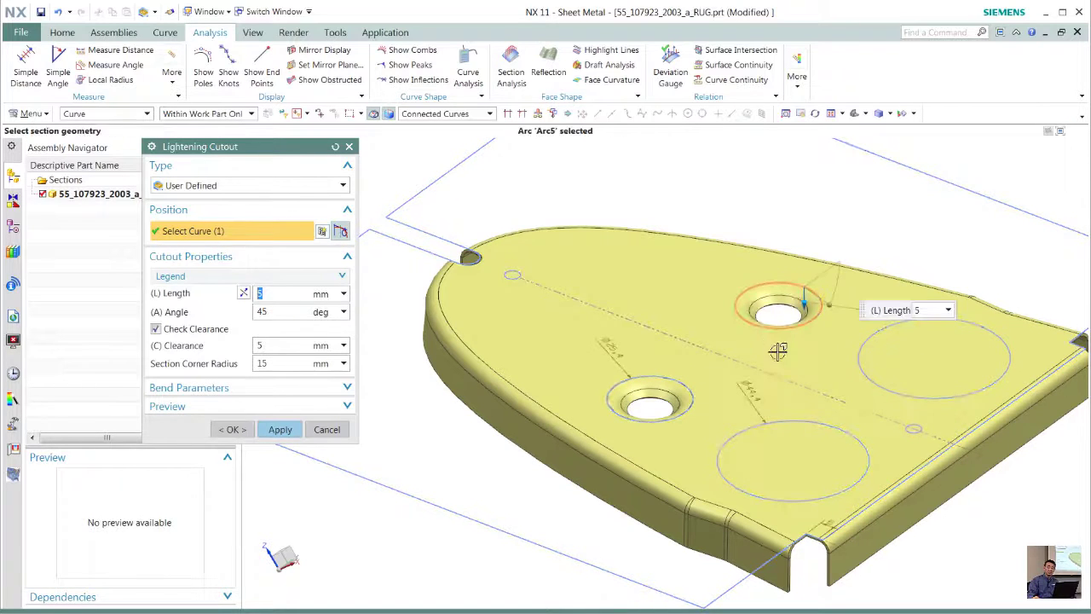
middle_click(539, 389)
left_click(860, 370)
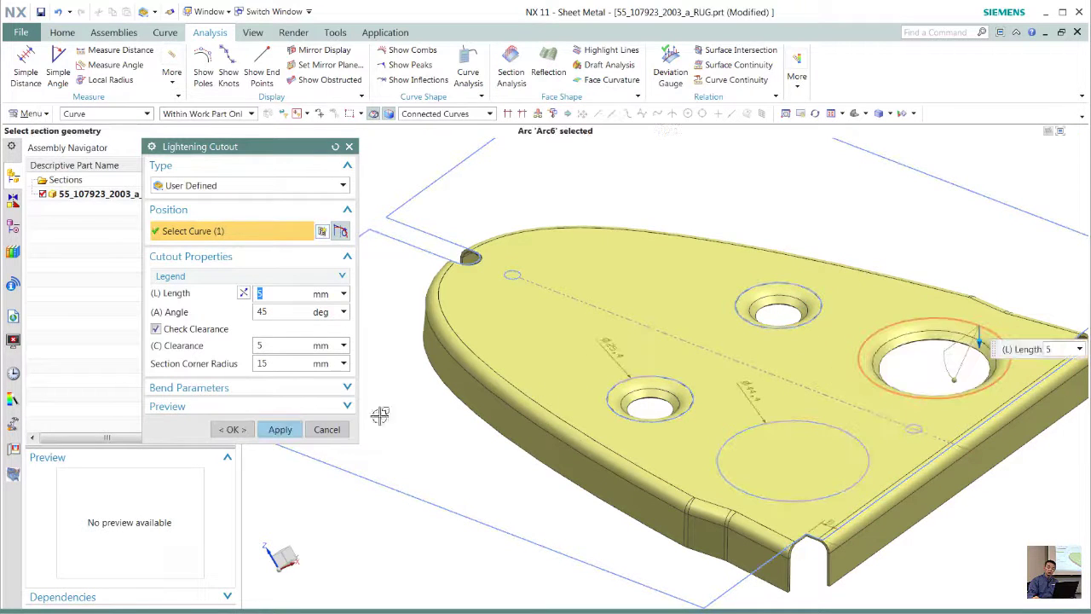
left_click(280, 429)
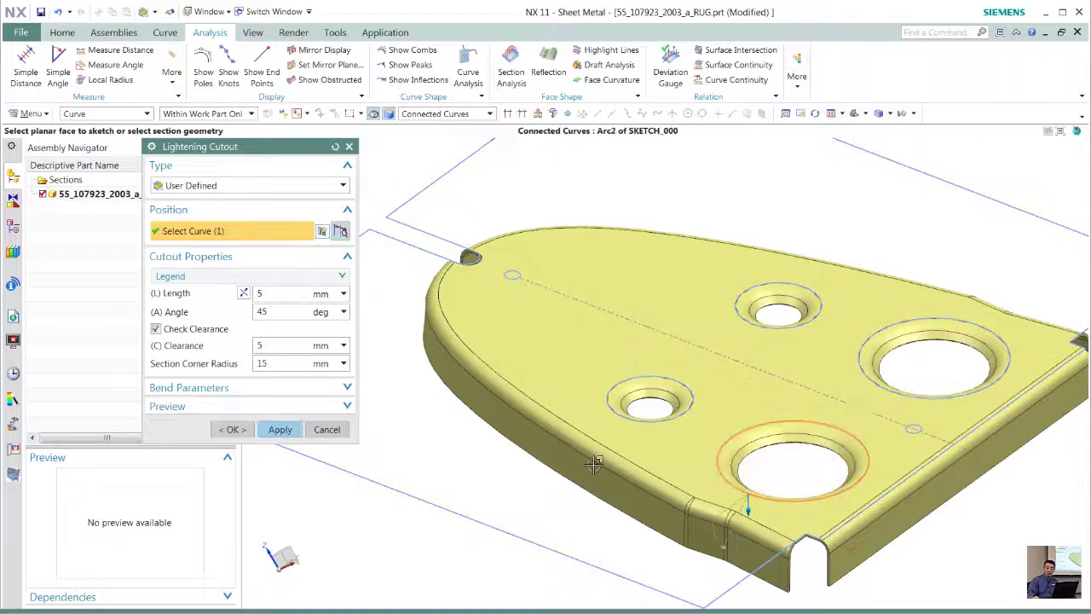
left_click(726, 465)
left_click(232, 429)
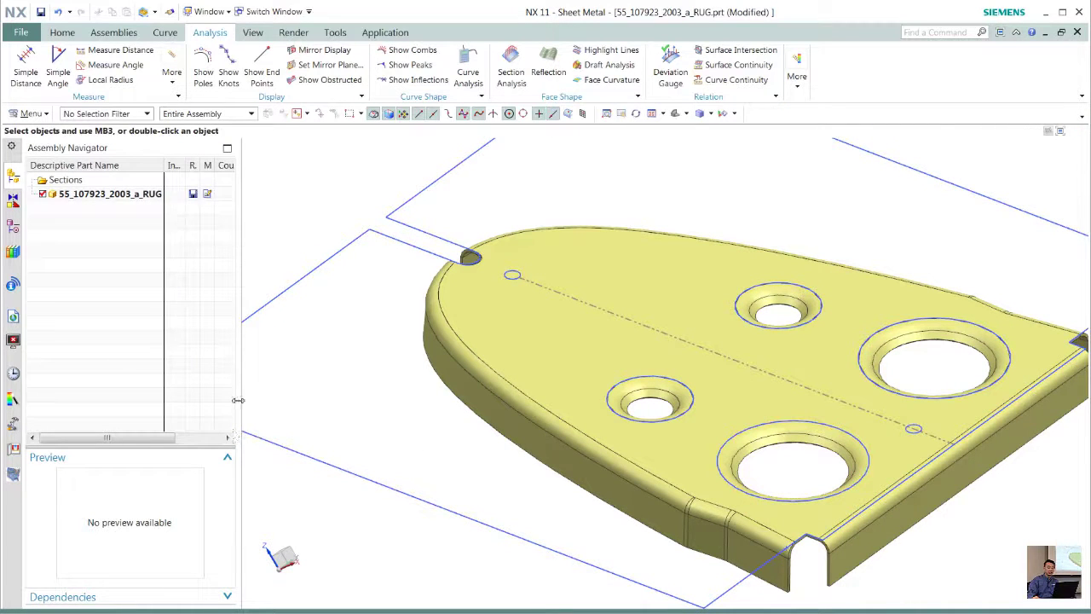
- Hide all sketches on the finished rib
key("ctrl+w")
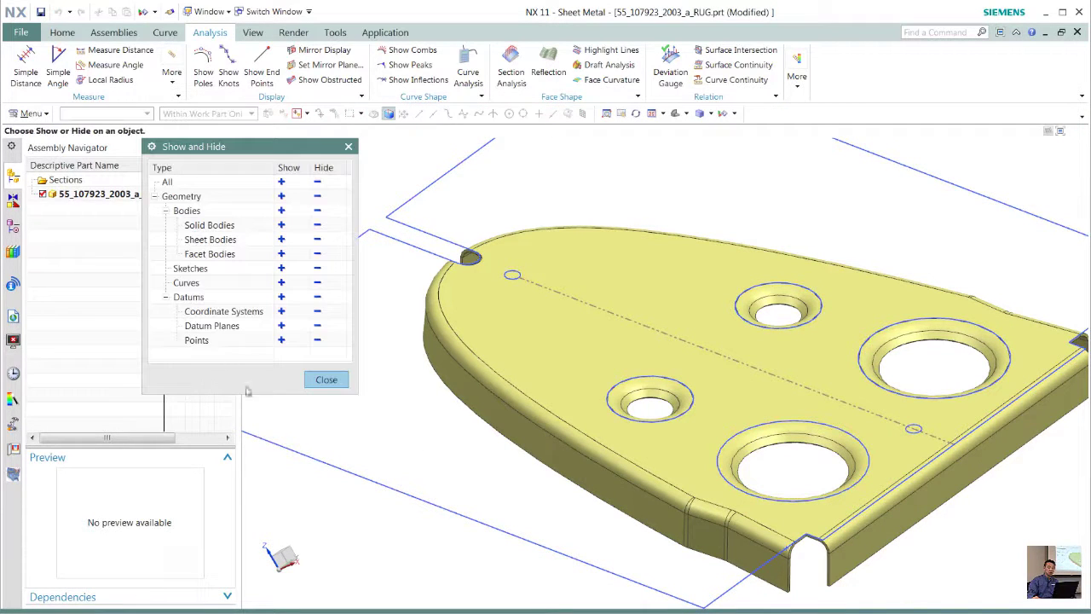
left_click(316, 269)
left_click(326, 379)
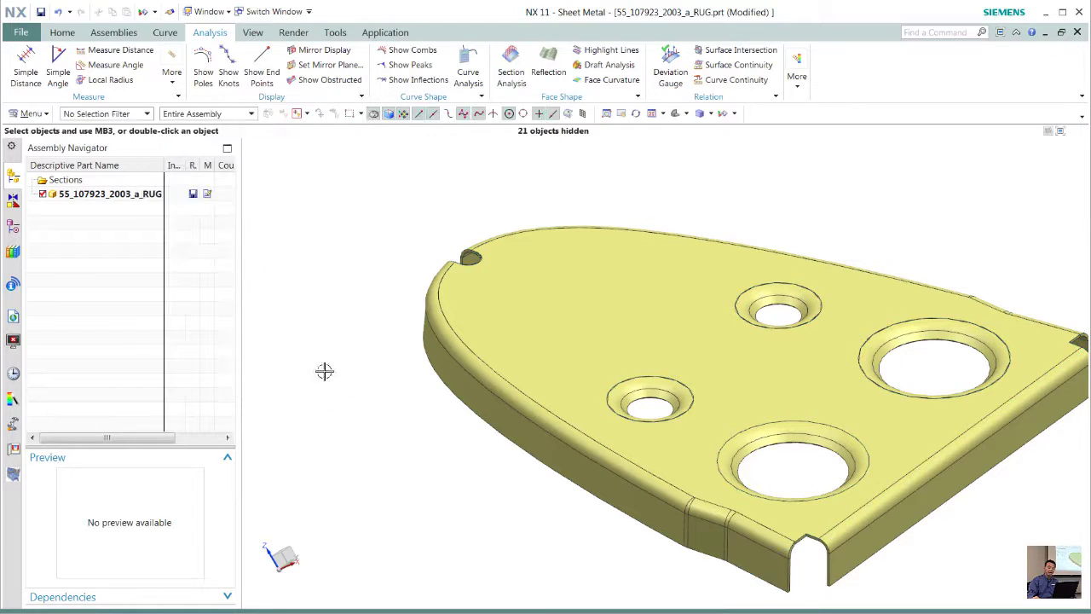
- Display the parent assembly _VERT_STAB.asm and replace the rib's reference set with one that shows only its solid body
left_click(113, 195)
right_click(115, 197)
mouse_move(189, 206)
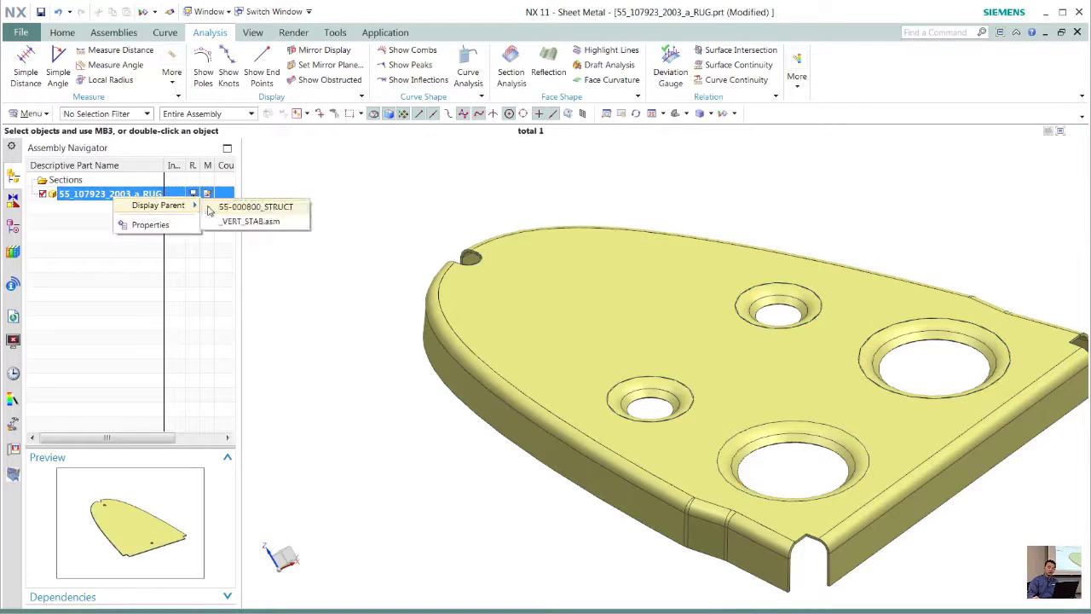
left_click(226, 221)
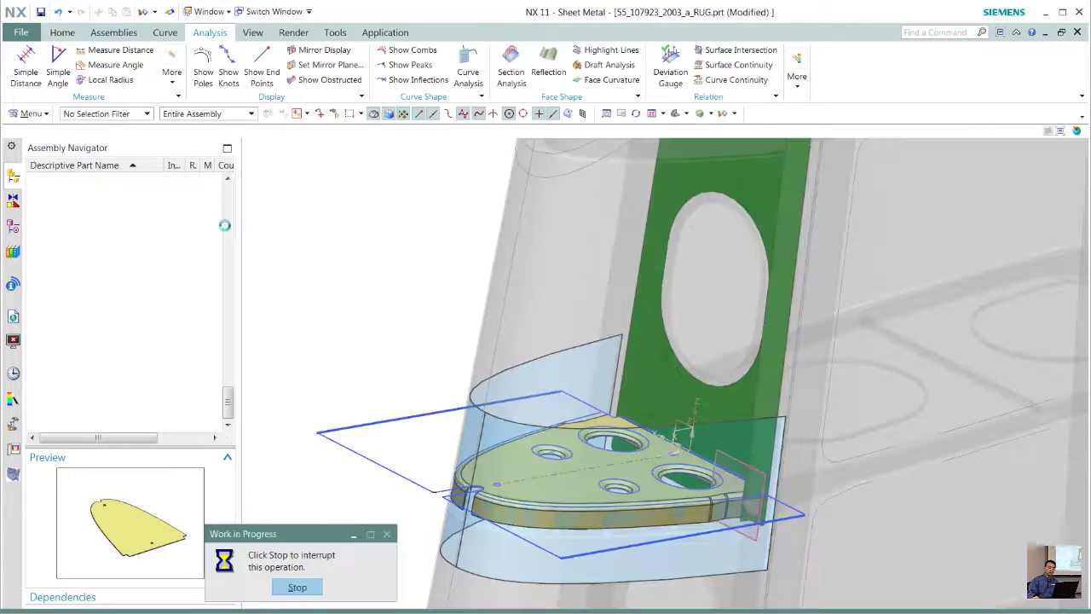
right_click(100, 368)
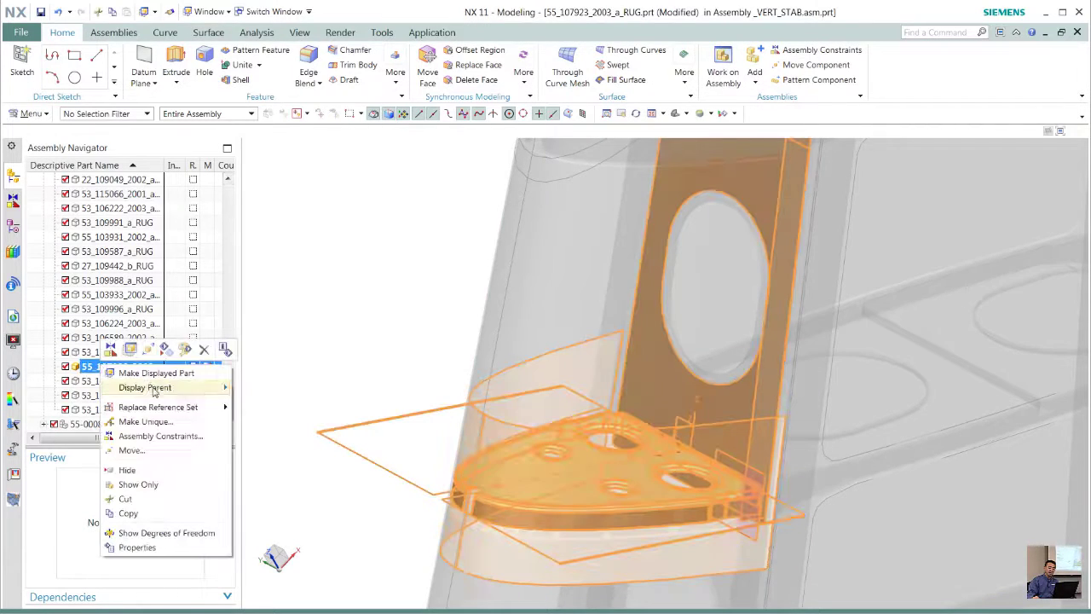
mouse_move(208, 406)
left_click(251, 406)
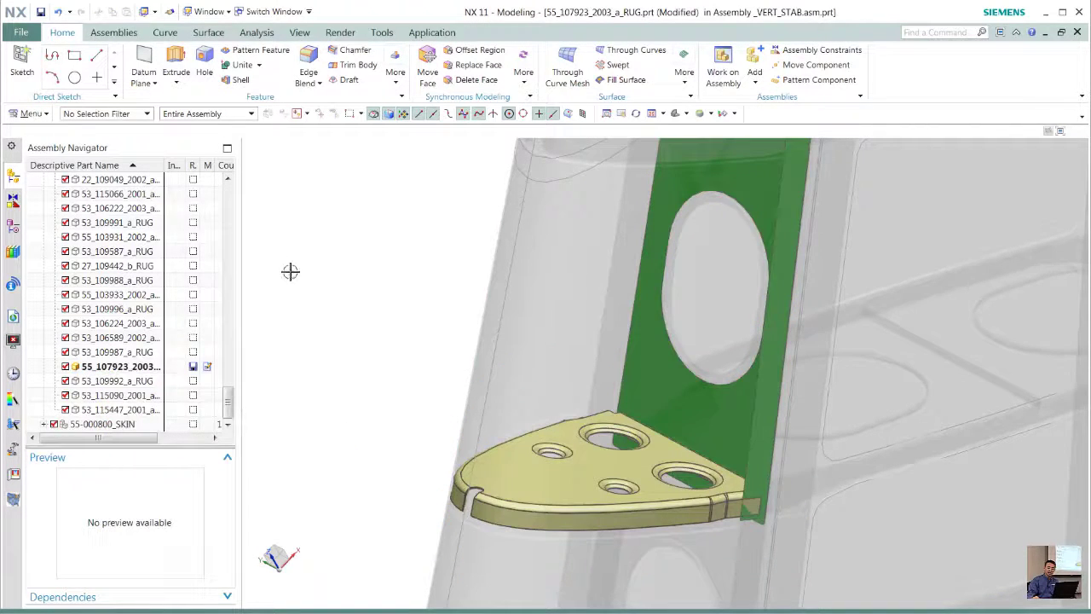
- Make the top-level _VERT_STAB assembly the work part
key("Home")
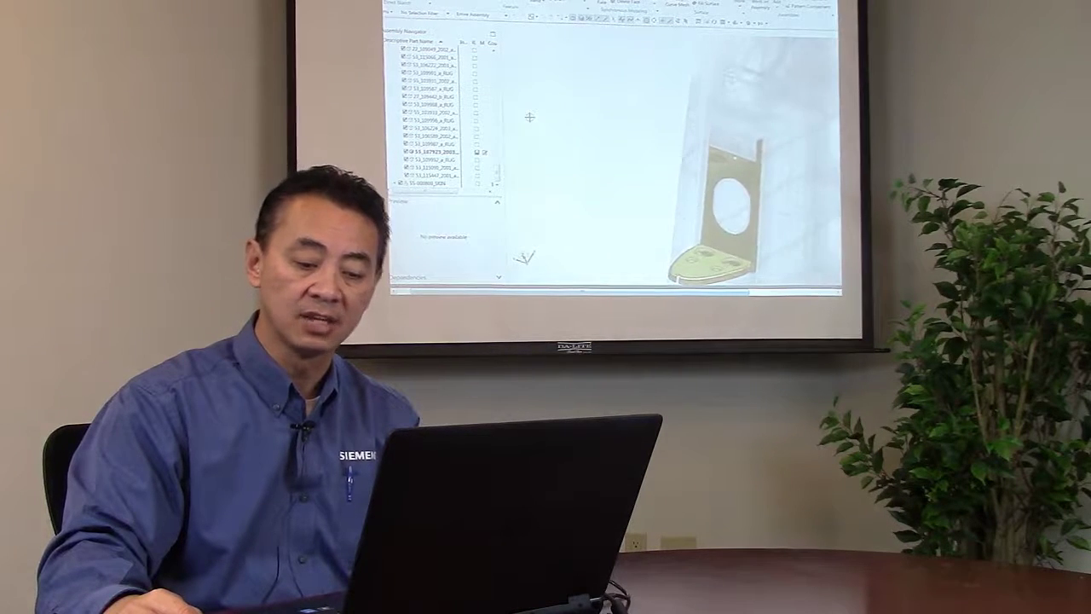
left_click_drag(496, 171, 493, 60)
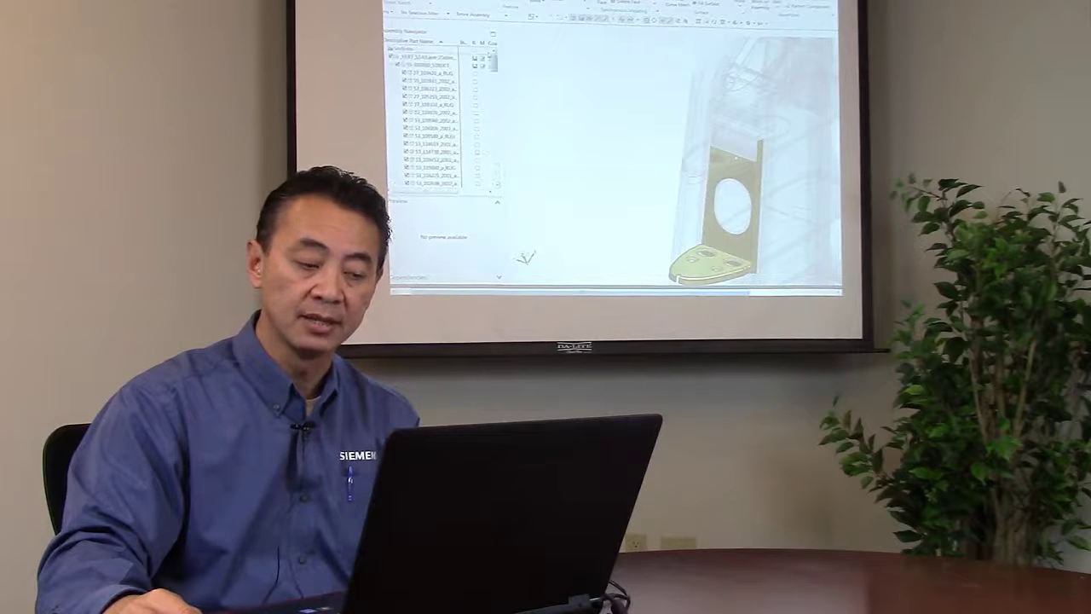
double_click(428, 58)
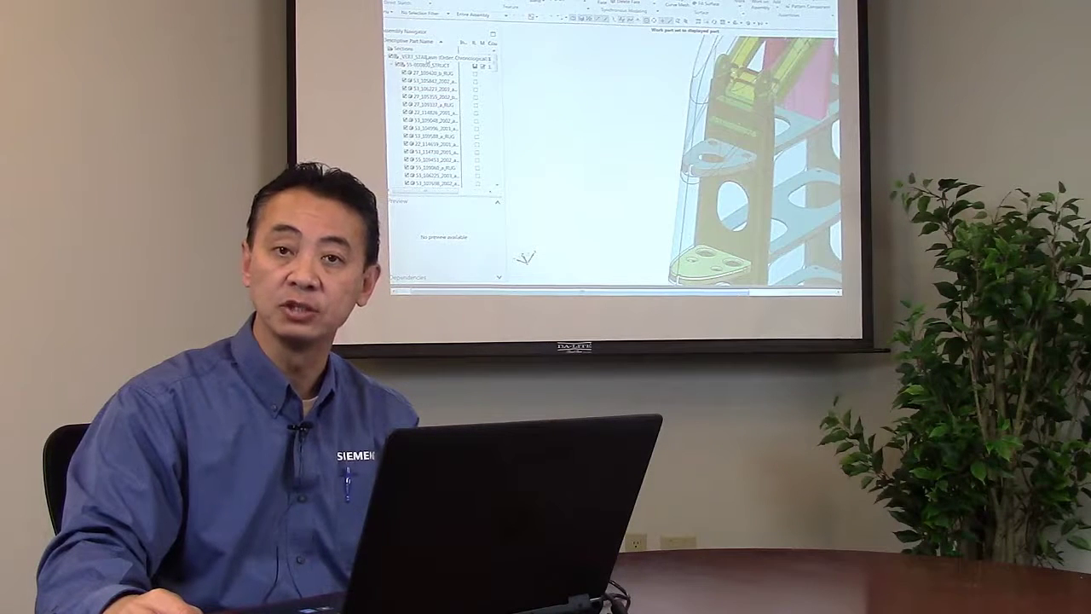